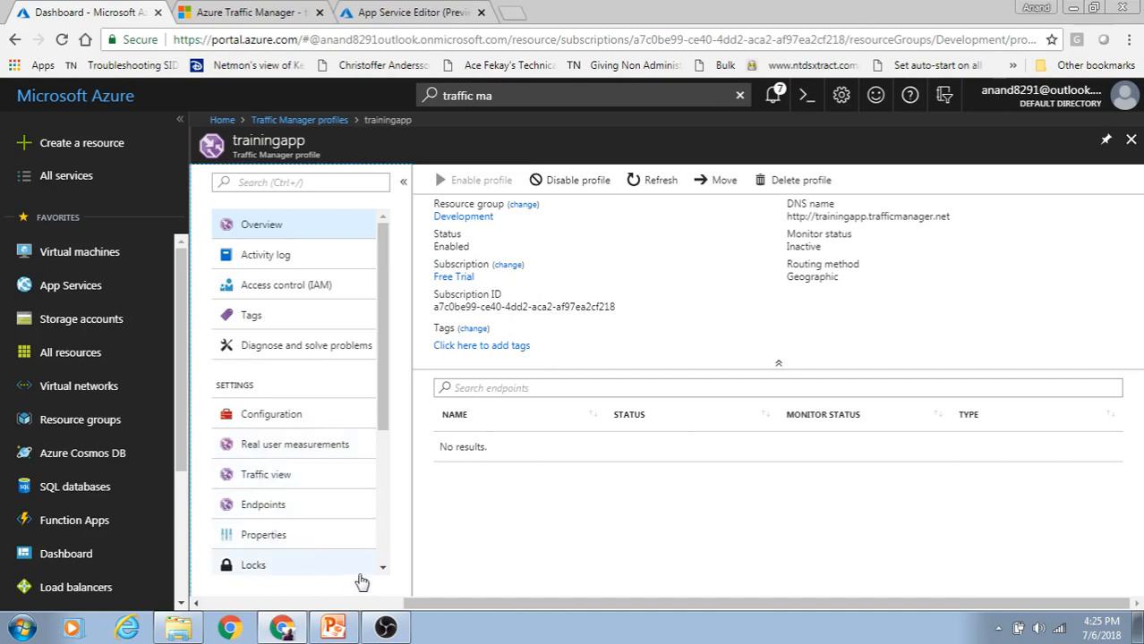
Step: Review the overview of the trainingapp Traffic Manager profile, including its DNS name
click(380, 573)
click(380, 233)
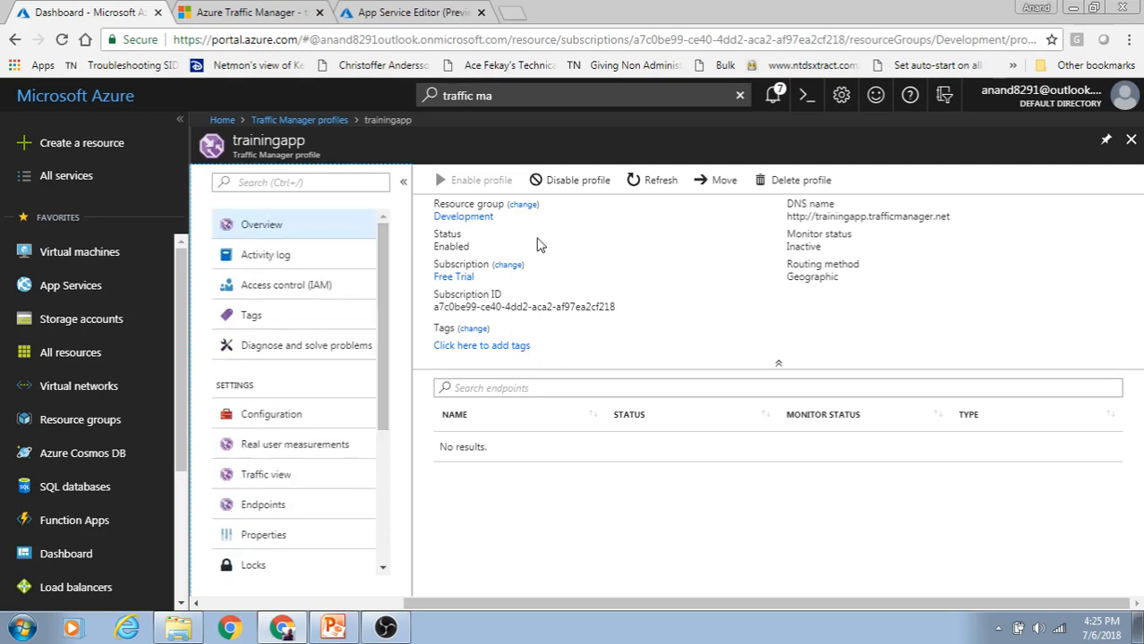
mouse_move(833, 222)
drag(789, 217, 914, 200)
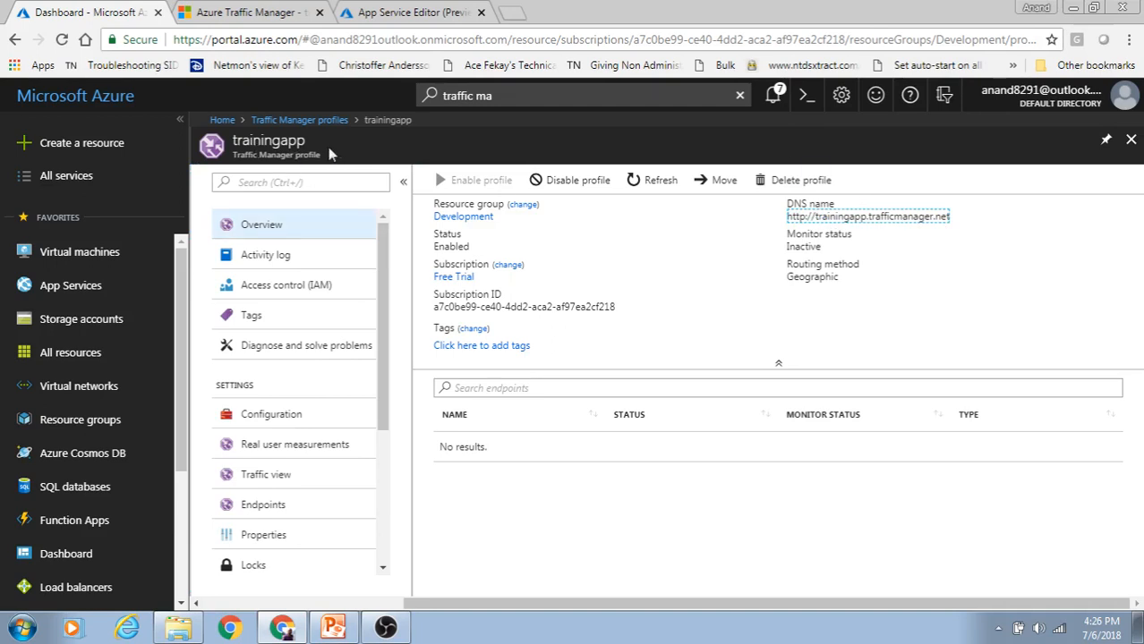
Step: Examine the profile's configuration, covering the routing method options, endpoint monitor settings and fast endpoint failover settings
click(282, 418)
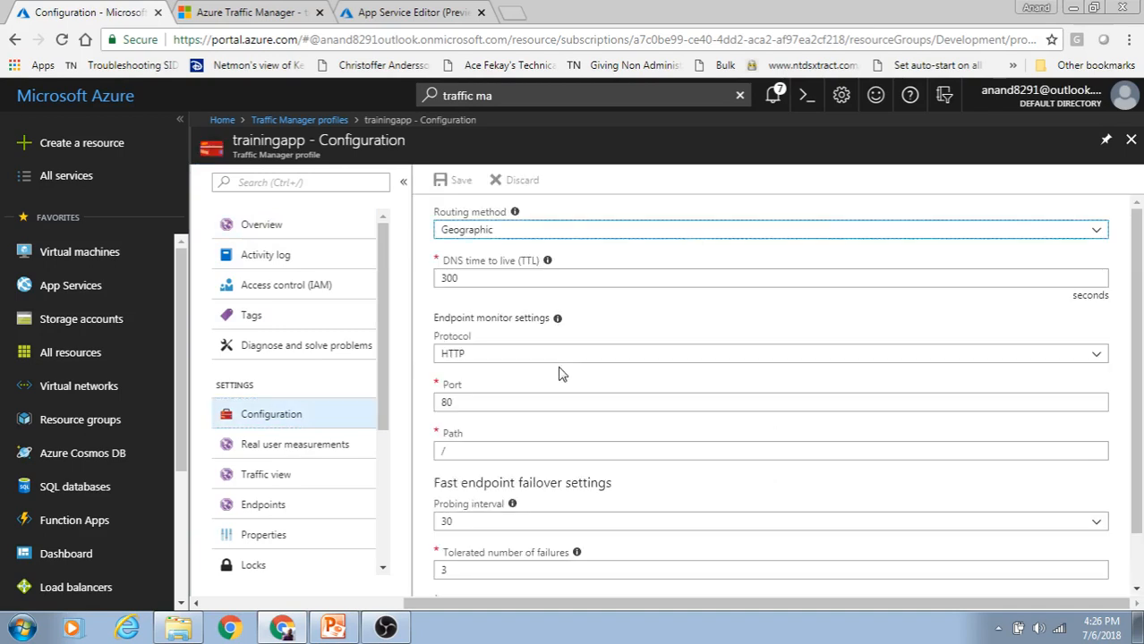
click(516, 238)
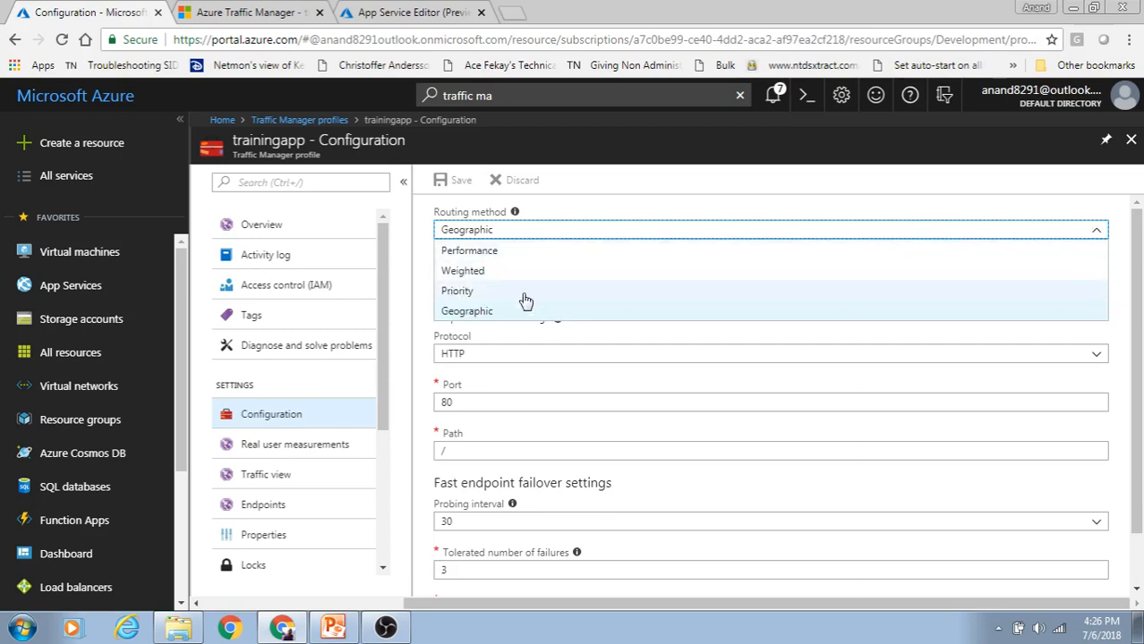
click(423, 298)
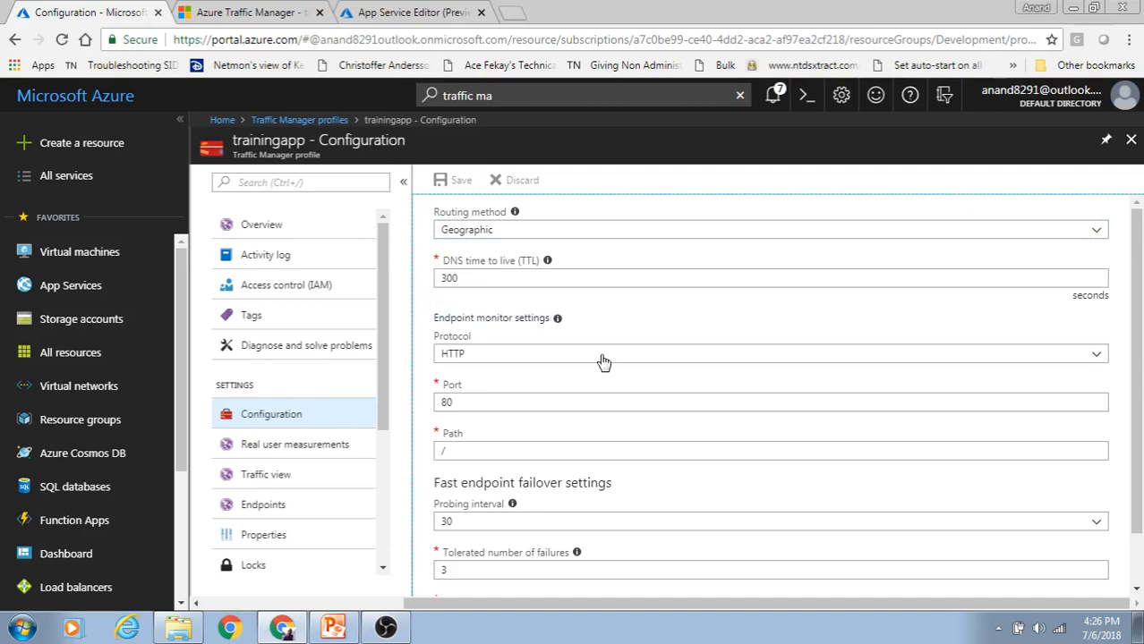
drag(1138, 285, 1142, 338)
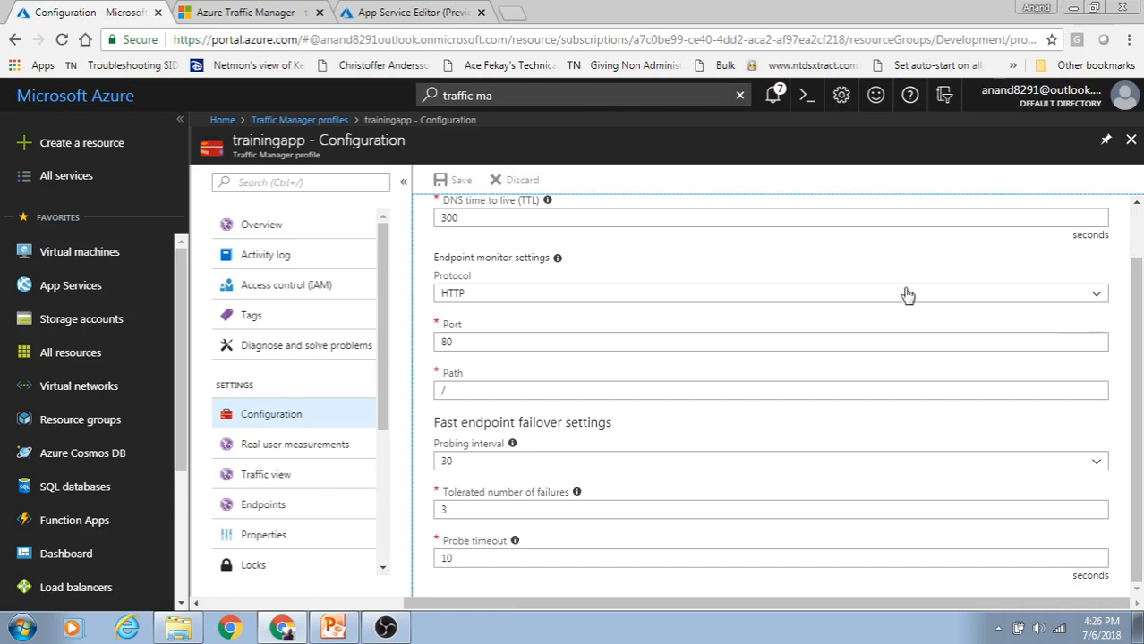
scroll(895, 305, up, 1)
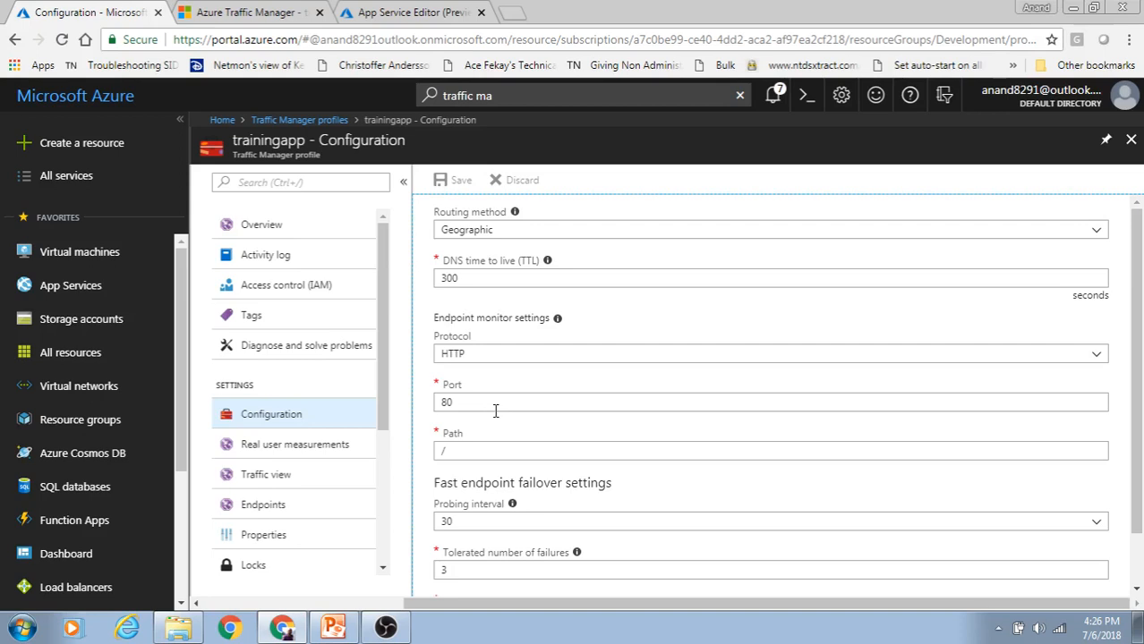
drag(1138, 437, 1140, 484)
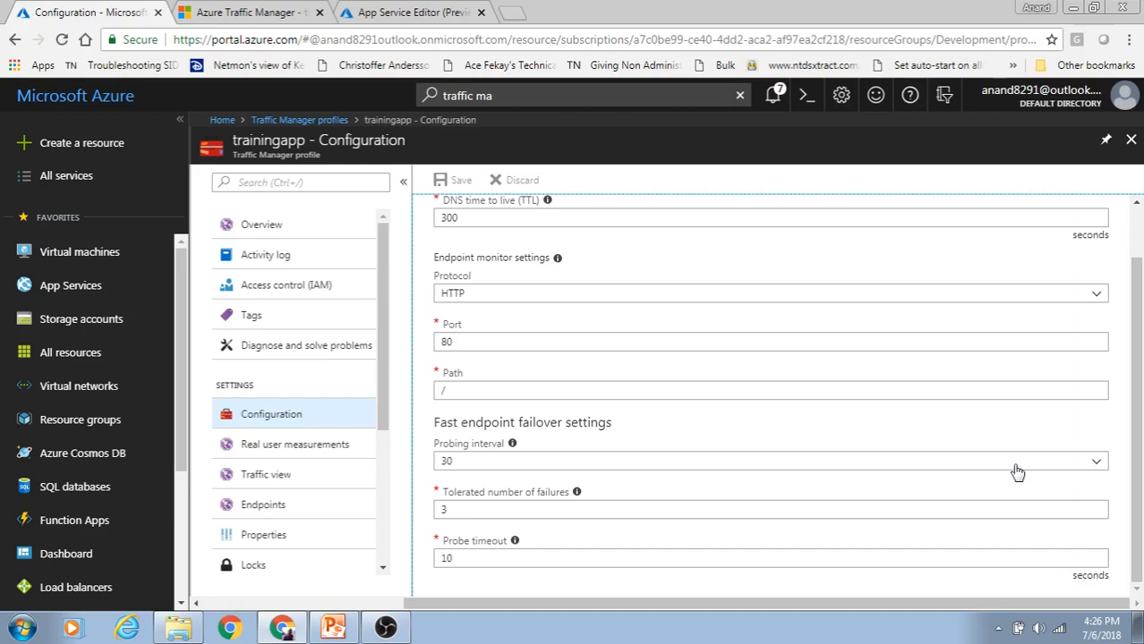
click(552, 509)
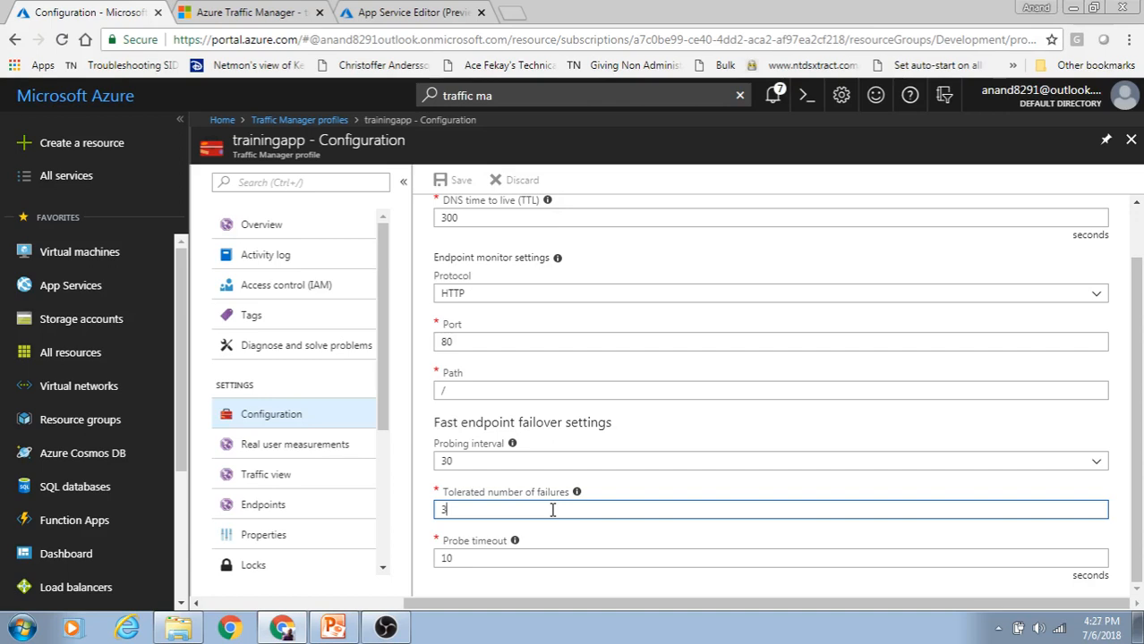
click(542, 561)
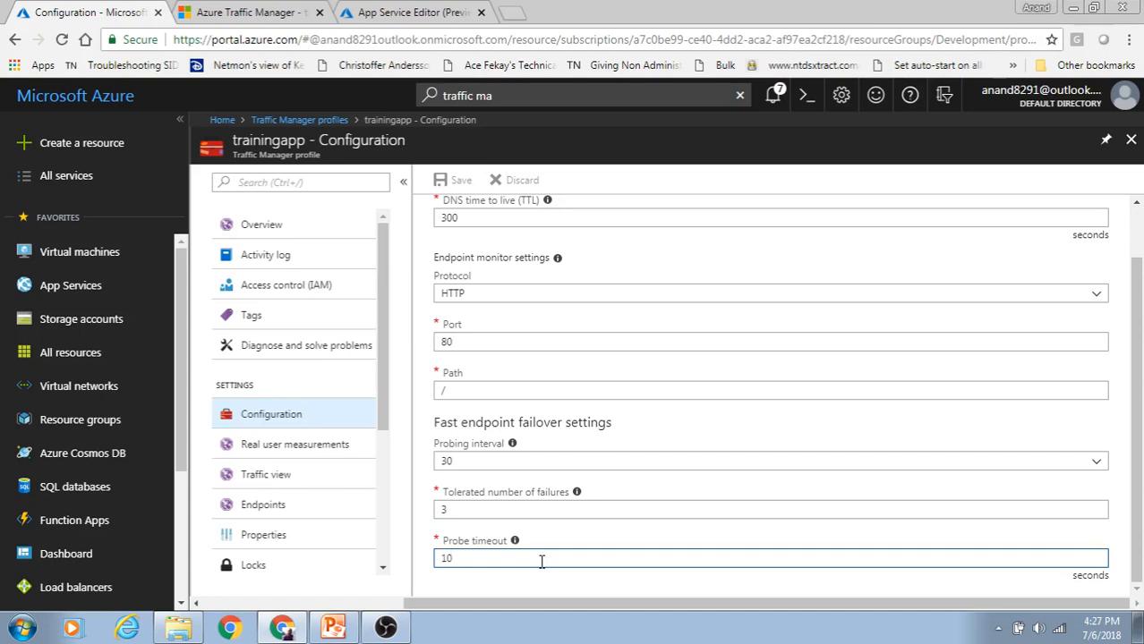
Step: Generate a real user measurements key for the profile and view its Traffic view page
click(321, 452)
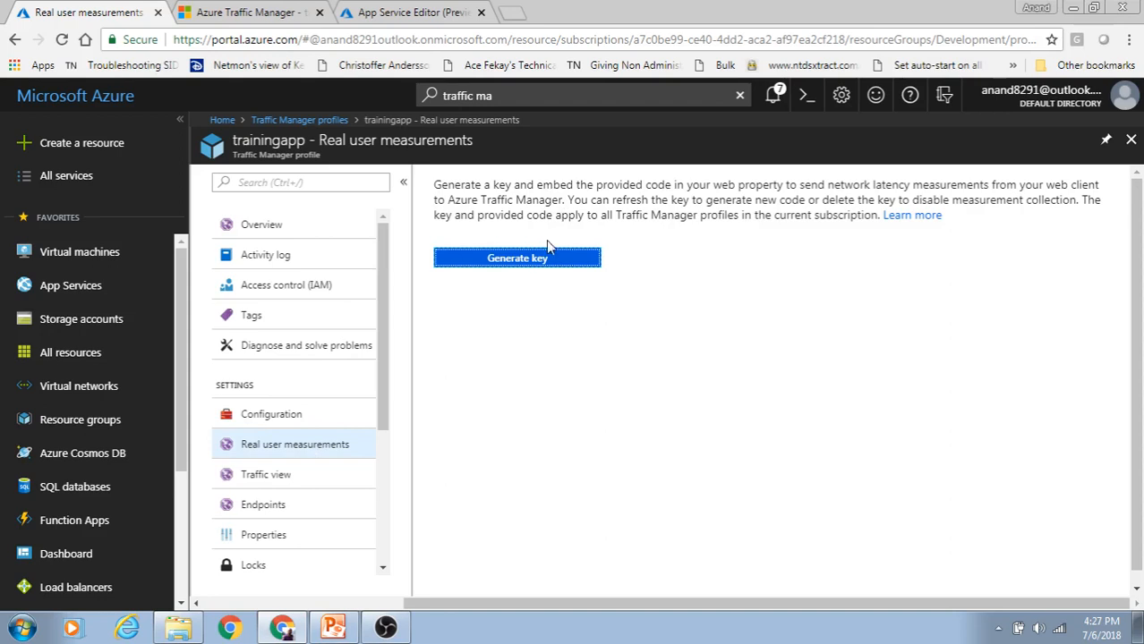
click(534, 265)
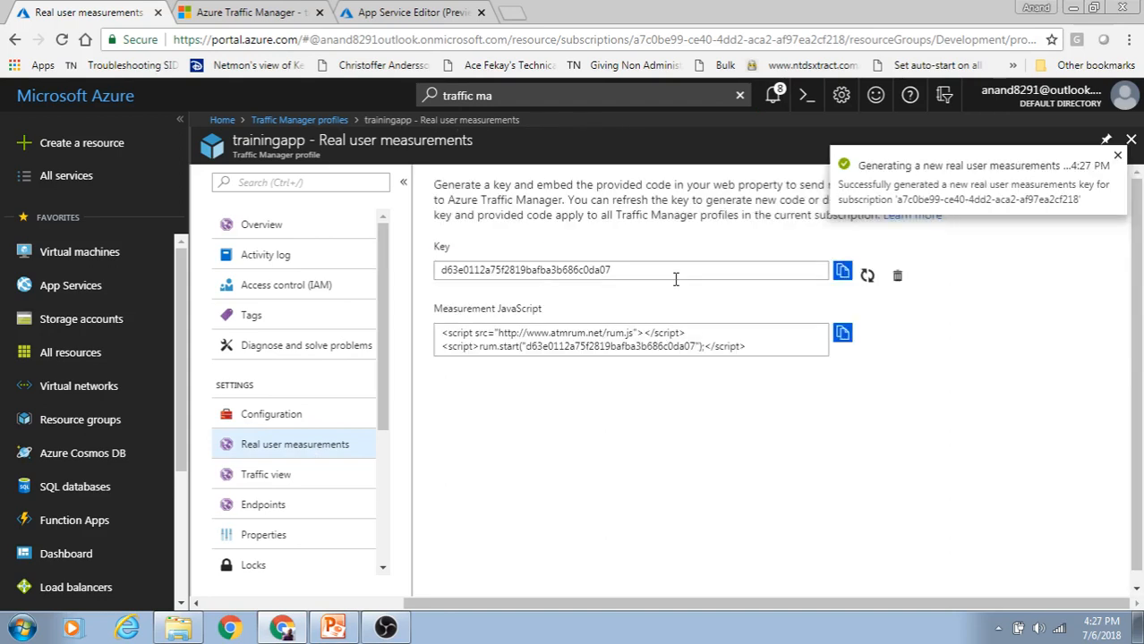
click(685, 348)
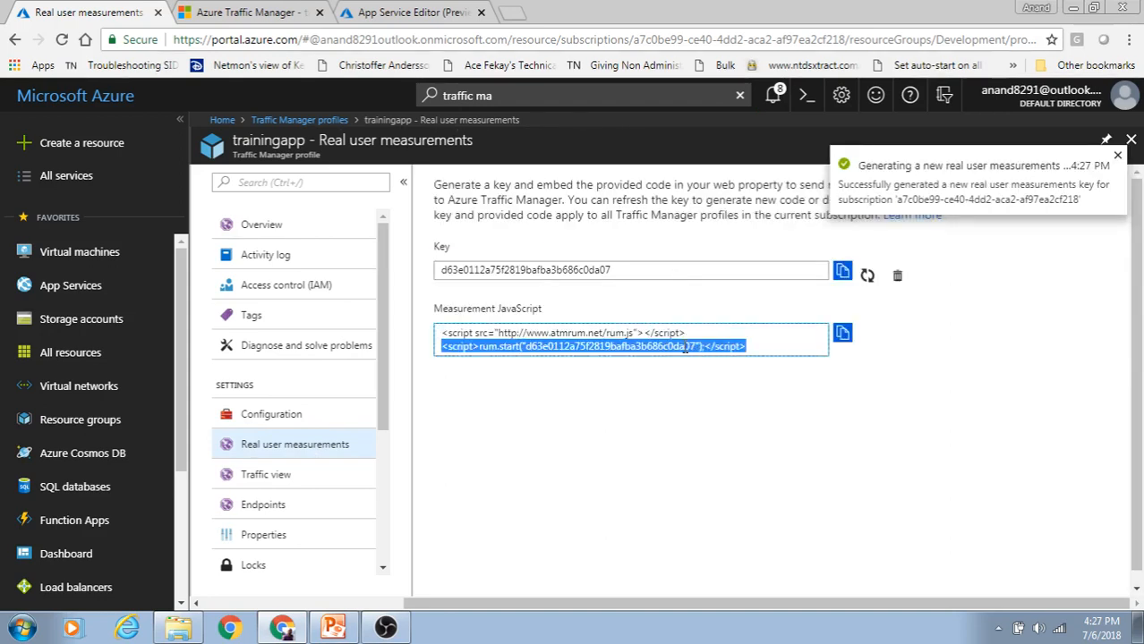
click(746, 345)
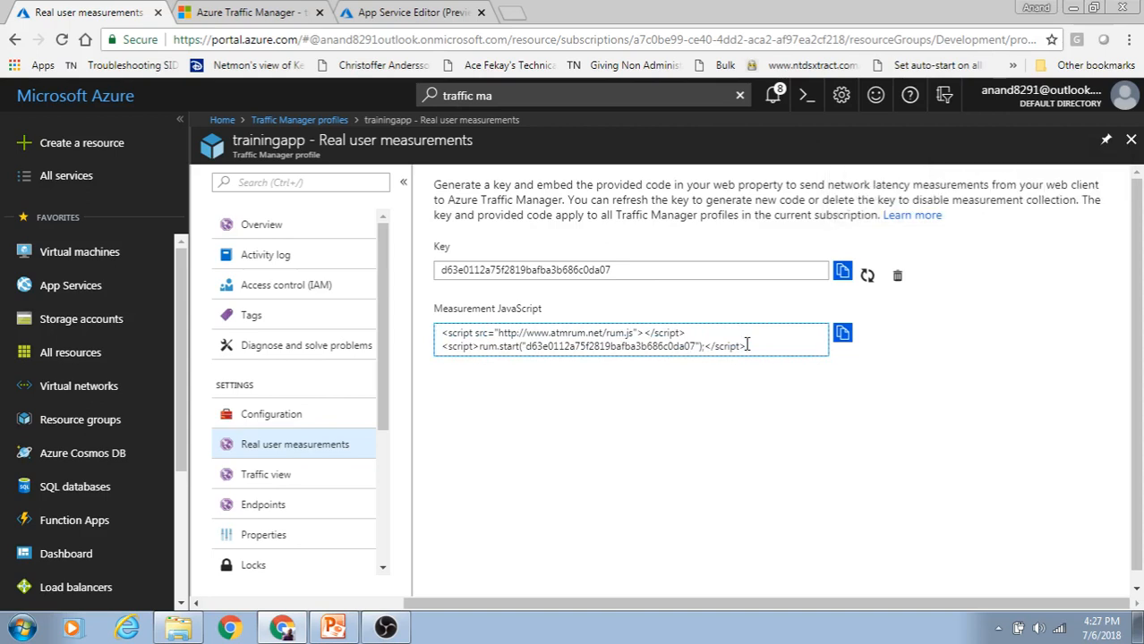
click(287, 478)
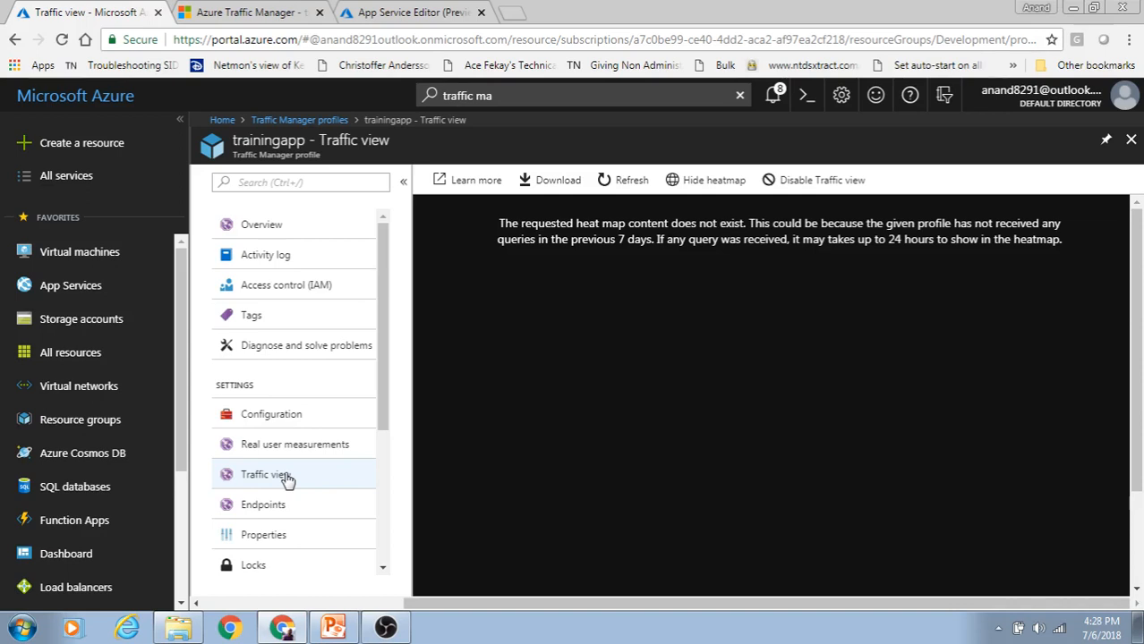
Step: Start adding an endpoint to the trainingapp profile, with Azure endpoint as its type
click(281, 512)
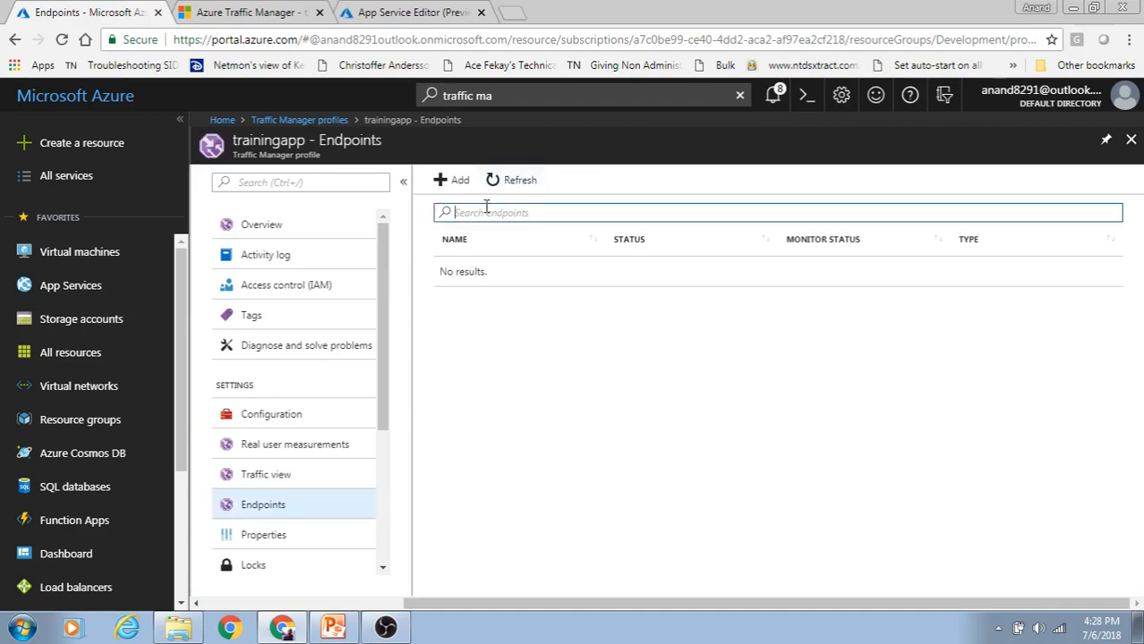
click(460, 180)
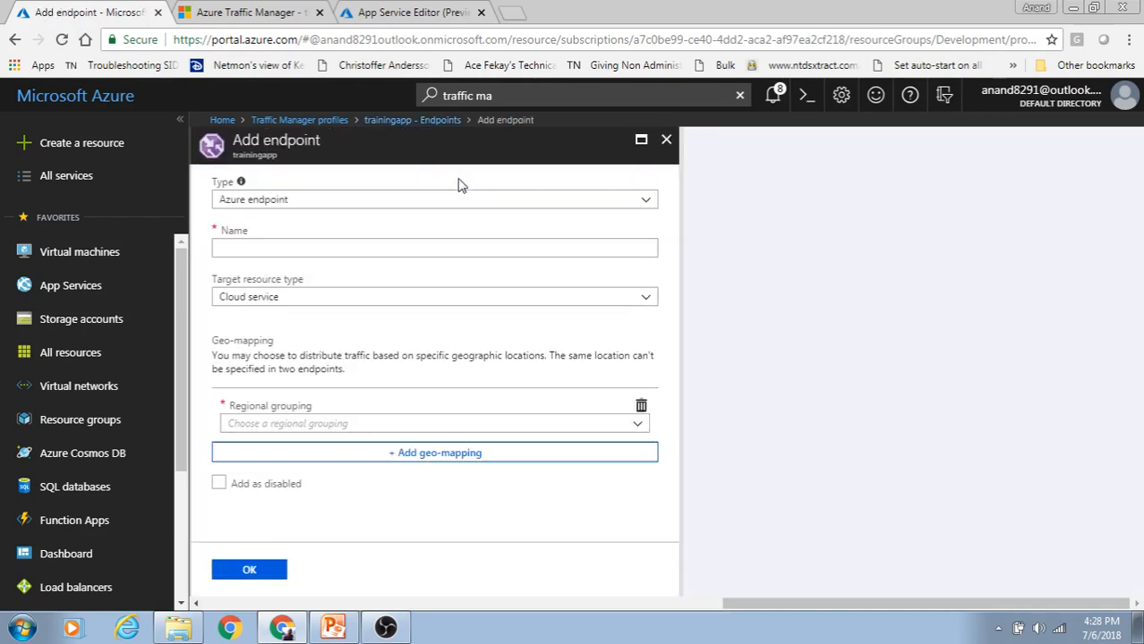
click(458, 205)
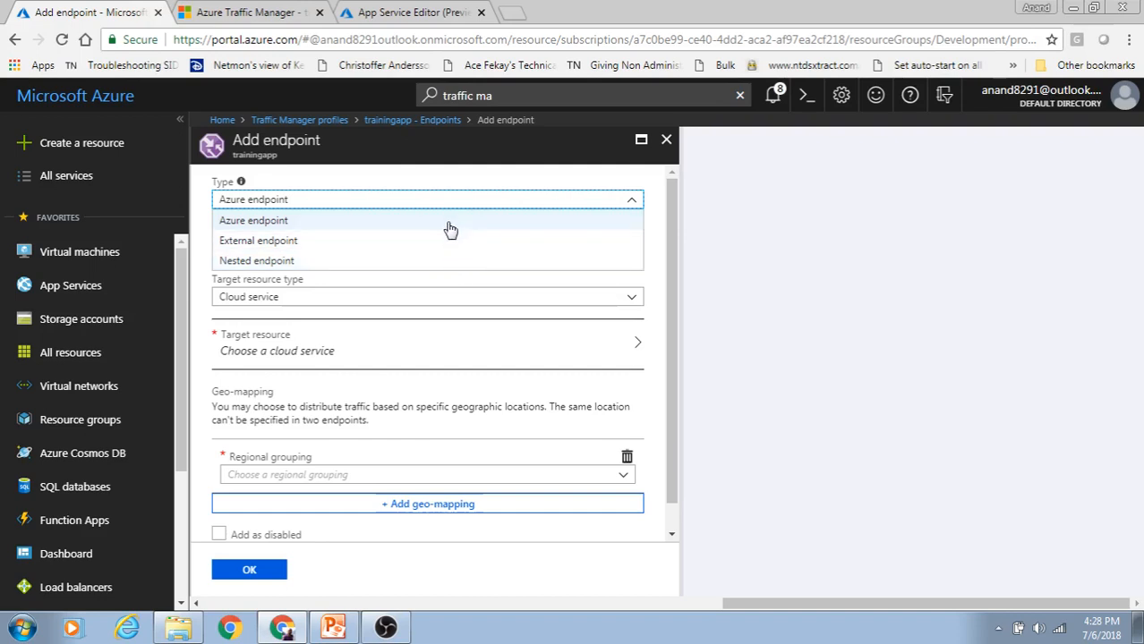
click(449, 241)
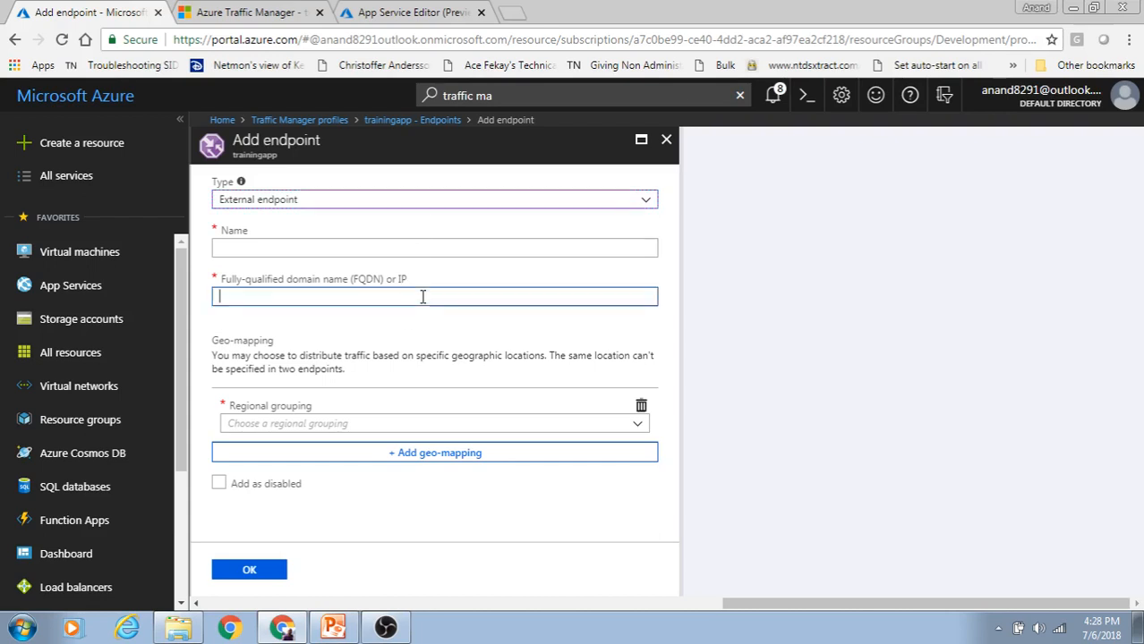
click(421, 201)
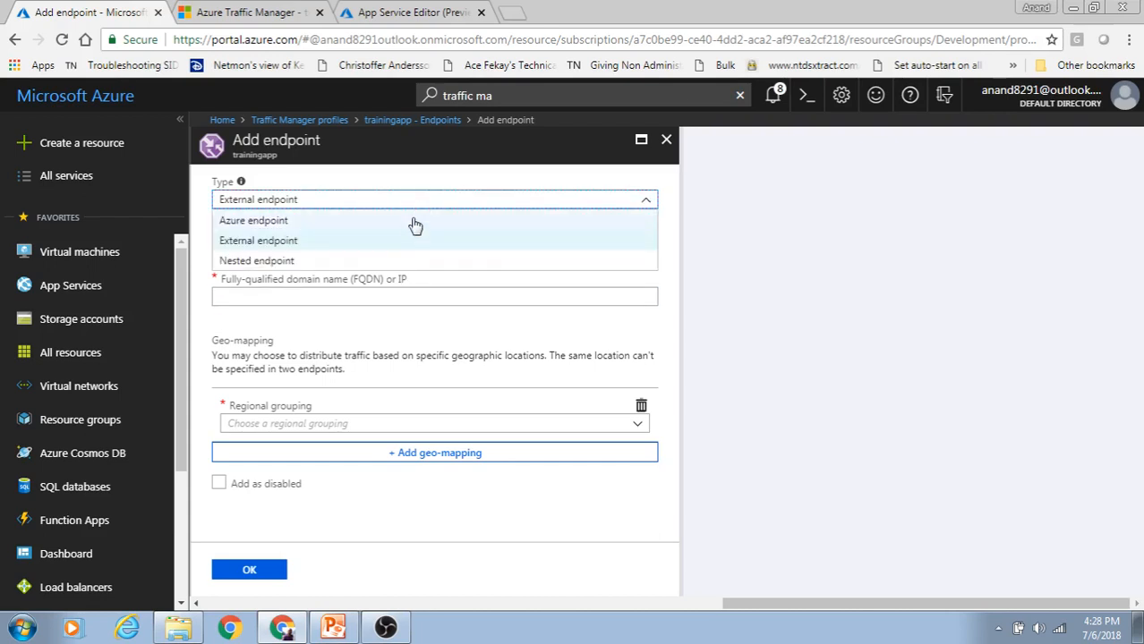
click(413, 221)
Step: Point the new endpoint to the App Service replication1 and name it endpoint1
click(400, 301)
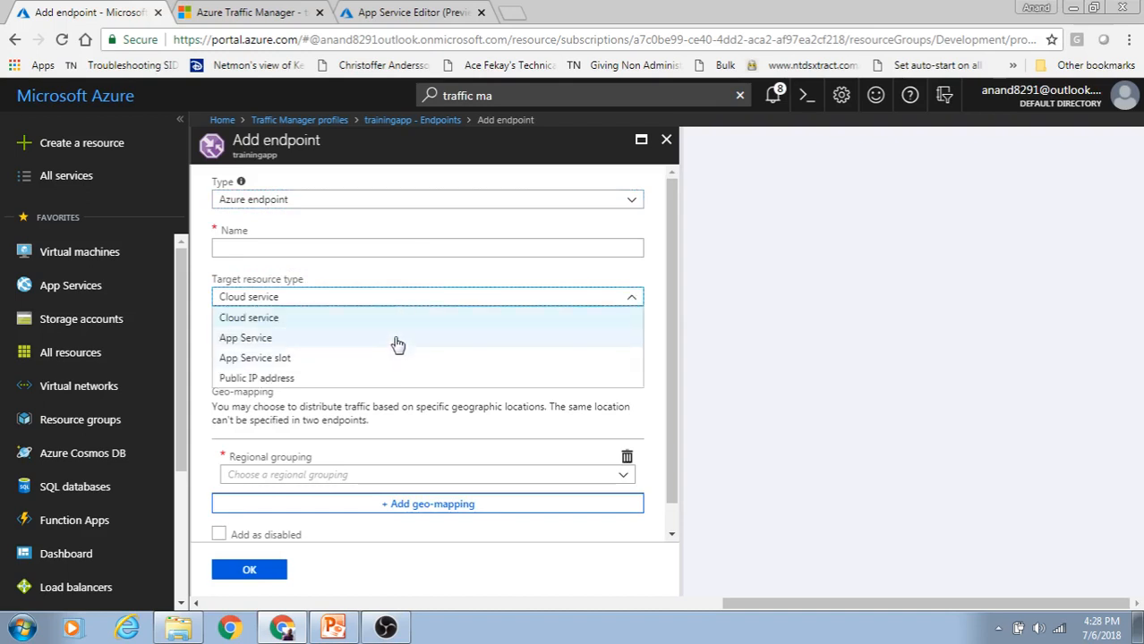
click(398, 342)
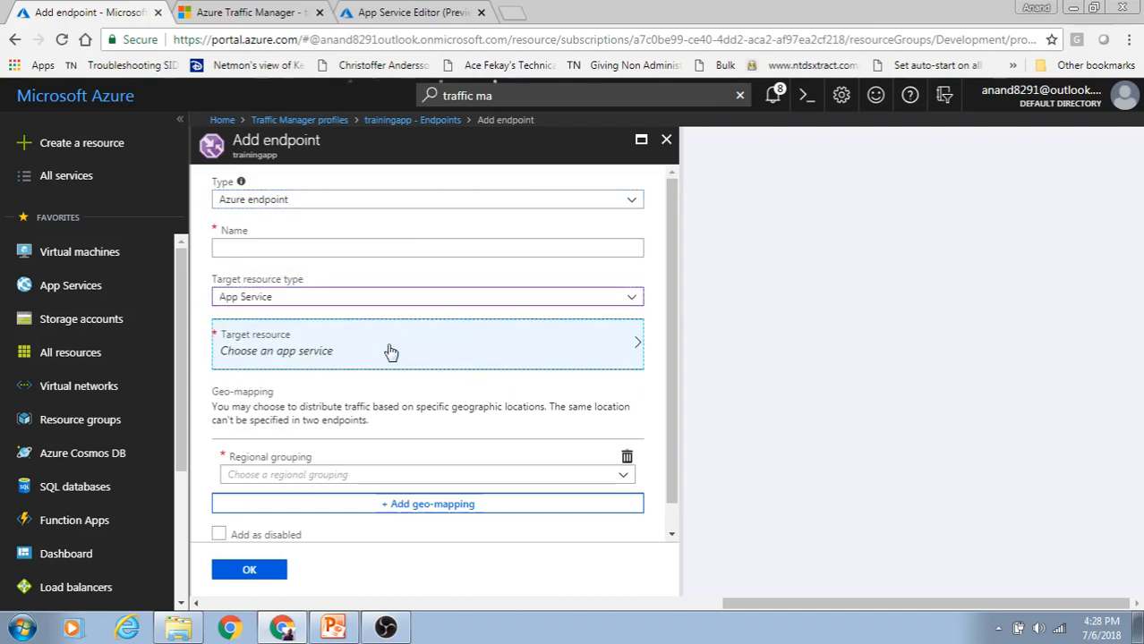
click(392, 352)
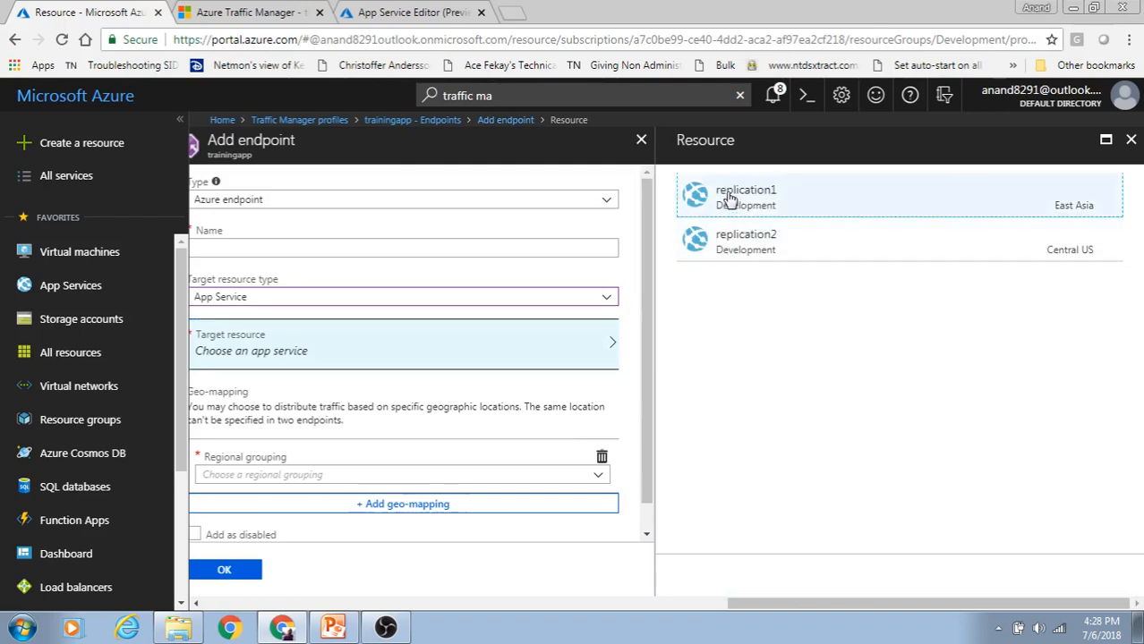
click(739, 202)
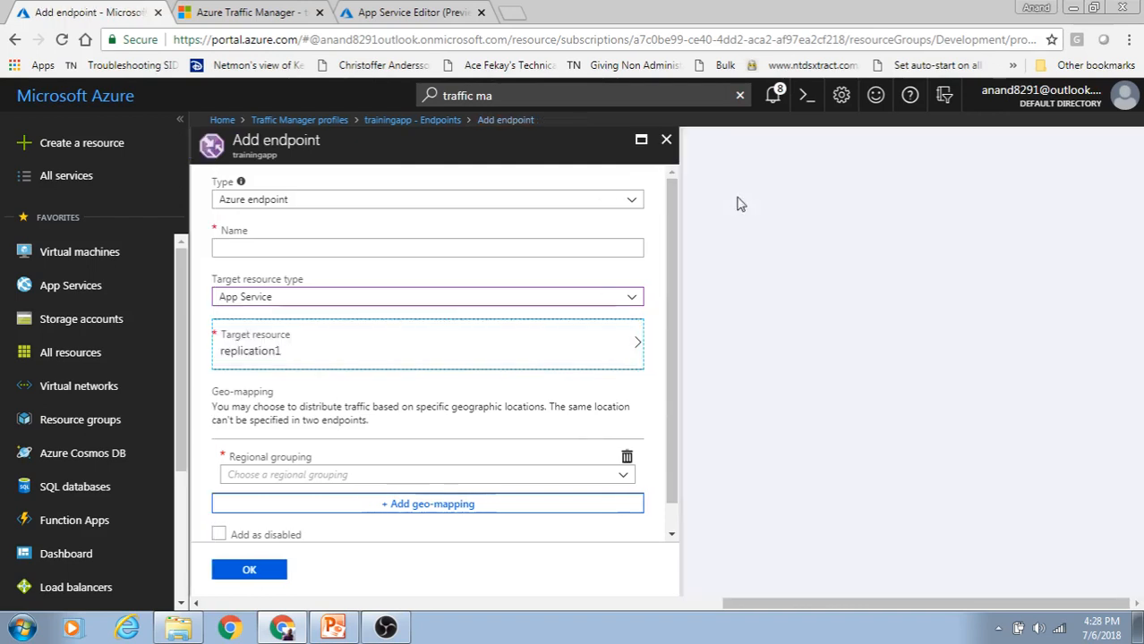
click(566, 247)
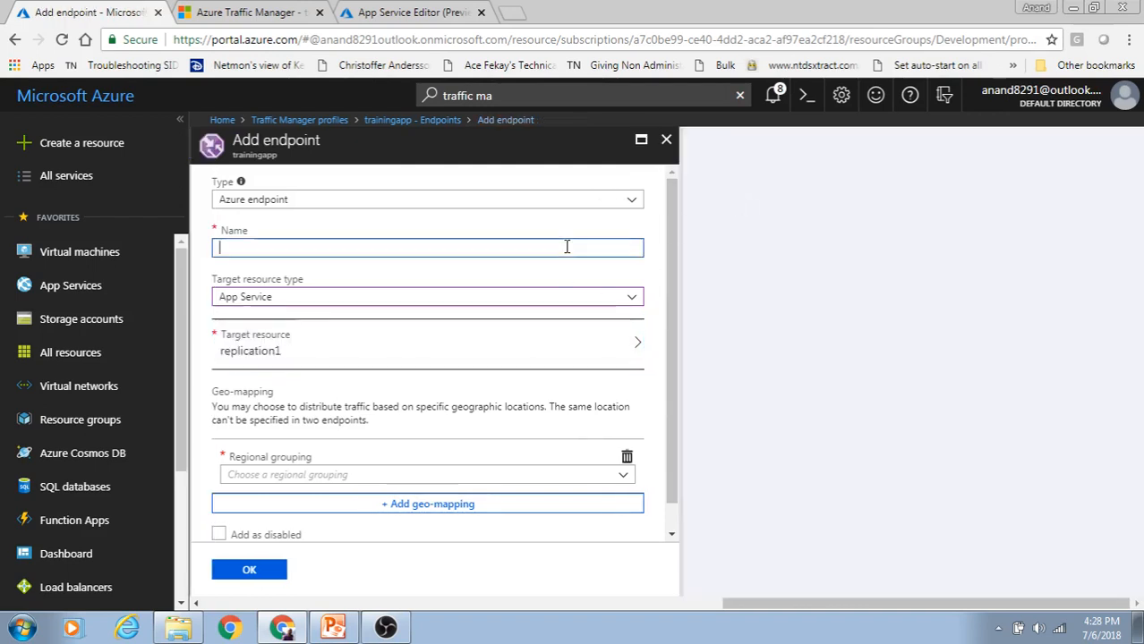
text(endpoint1)
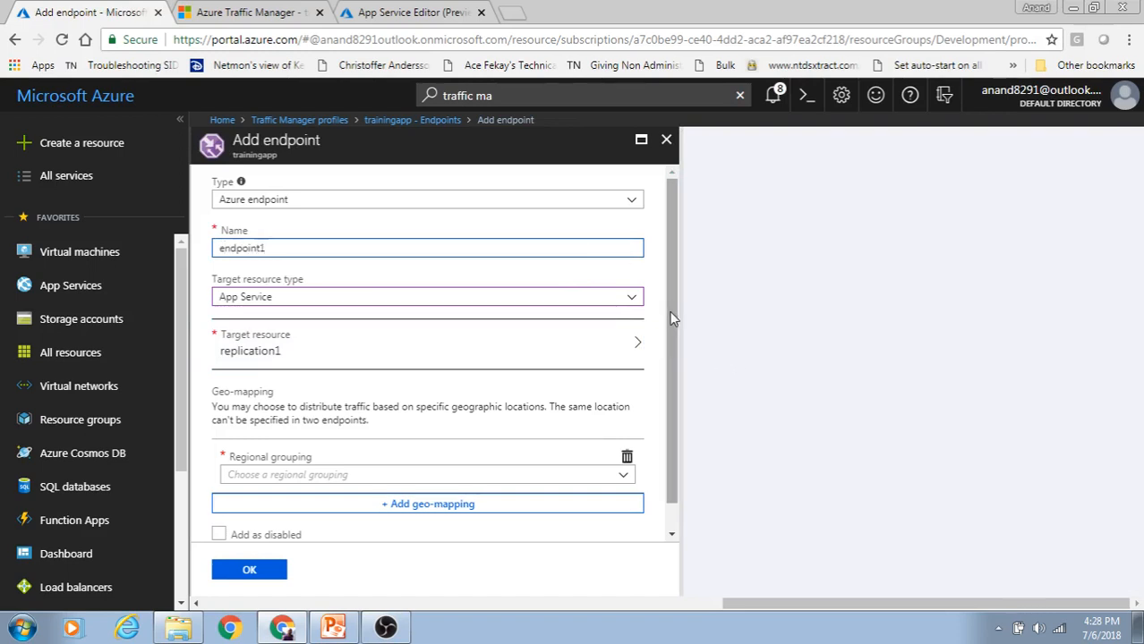
Step: Geo-map endpoint1 to the Asia regional grouping without a specific country and save the endpoint
drag(673, 318, 677, 412)
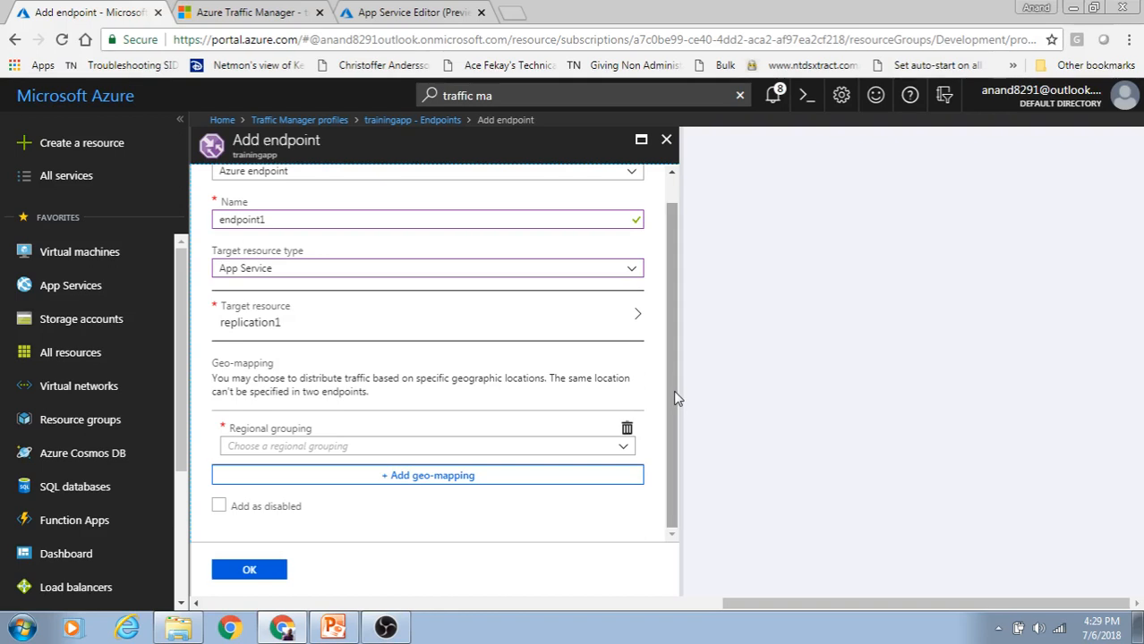
click(624, 450)
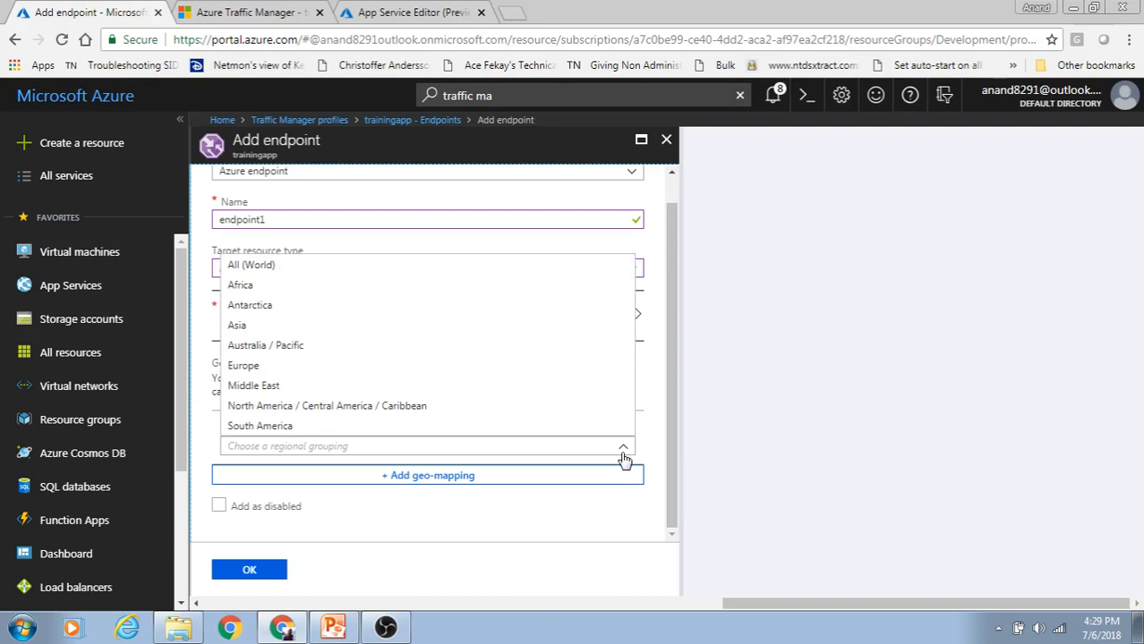
click(596, 324)
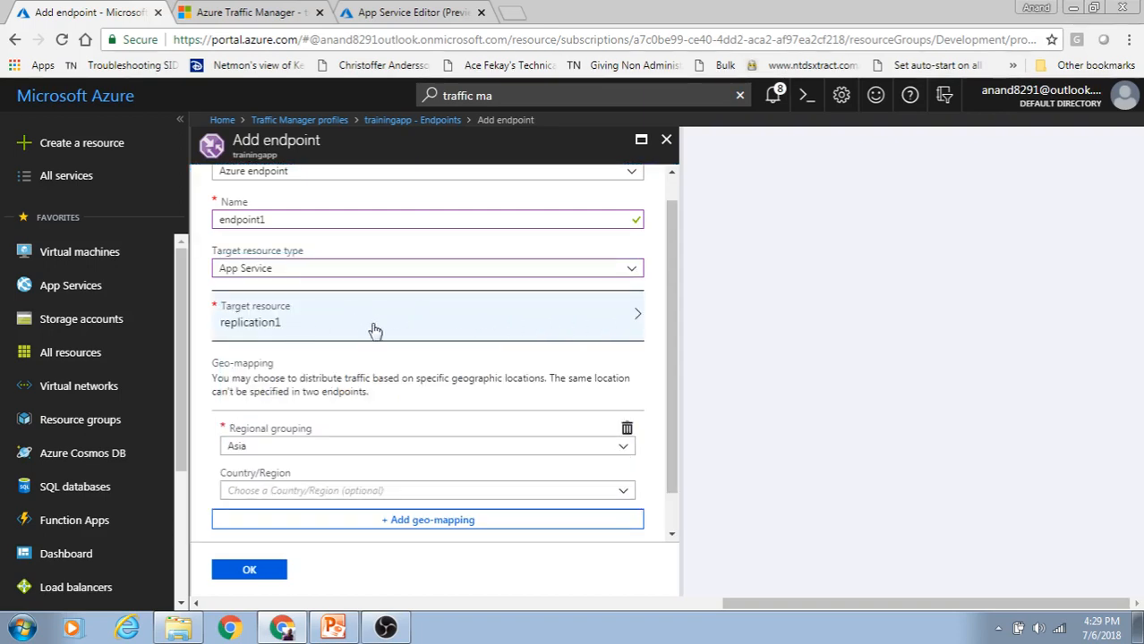
drag(672, 461, 675, 503)
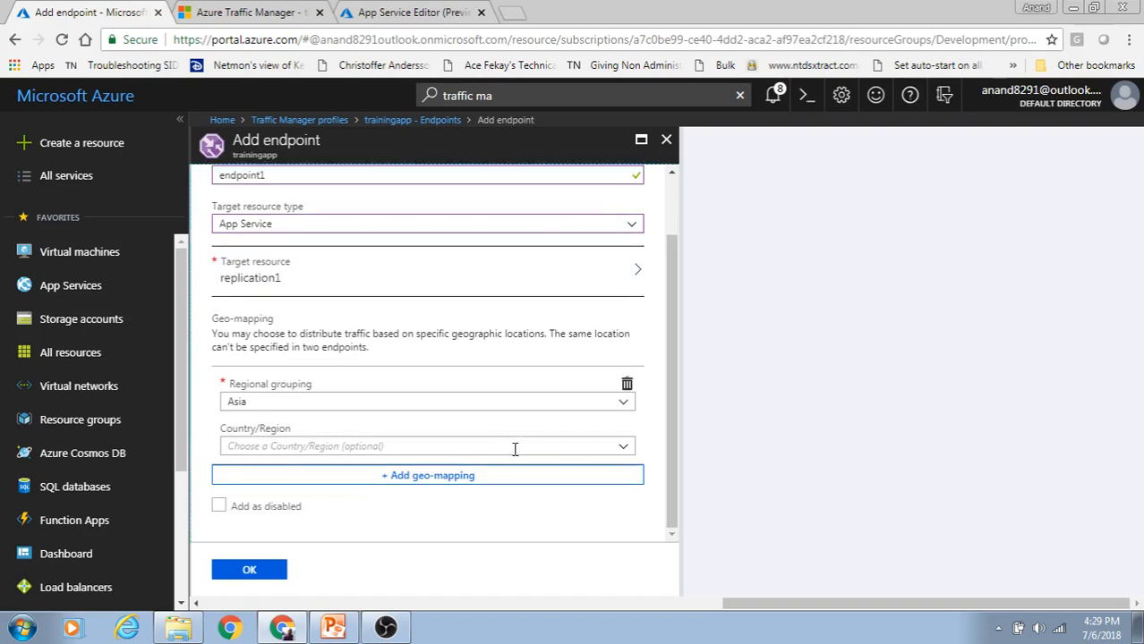
click(624, 447)
drag(630, 227, 624, 203)
click(663, 368)
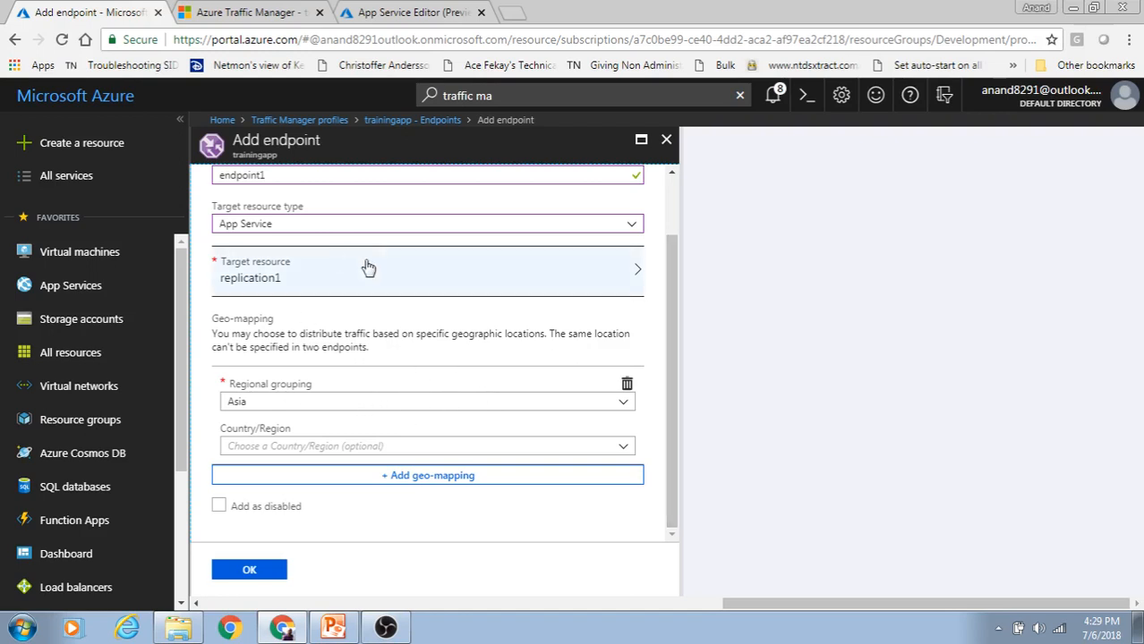
click(255, 570)
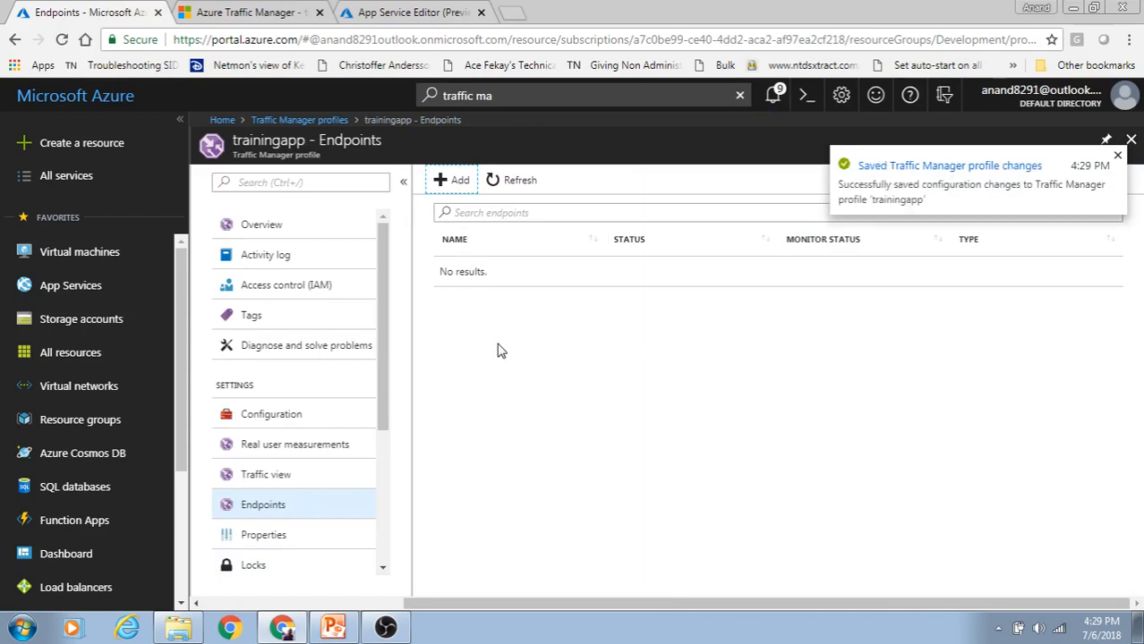
Step: Start adding a second endpoint to the trainingapp profile, with North America / Central America / Caribbean as its regional grouping
click(459, 182)
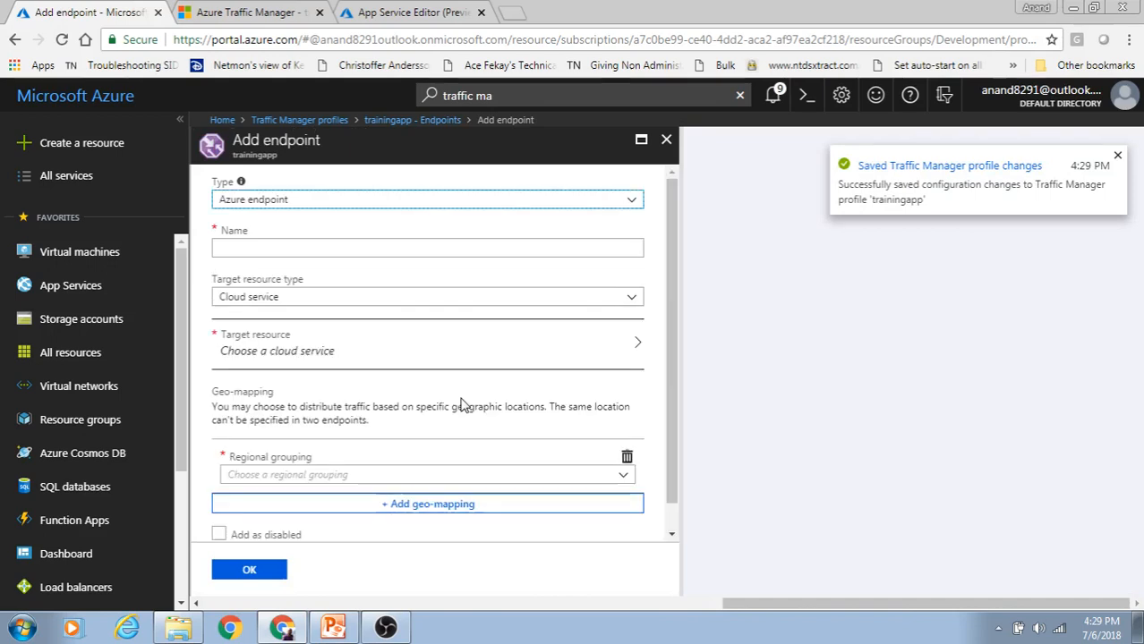
click(626, 479)
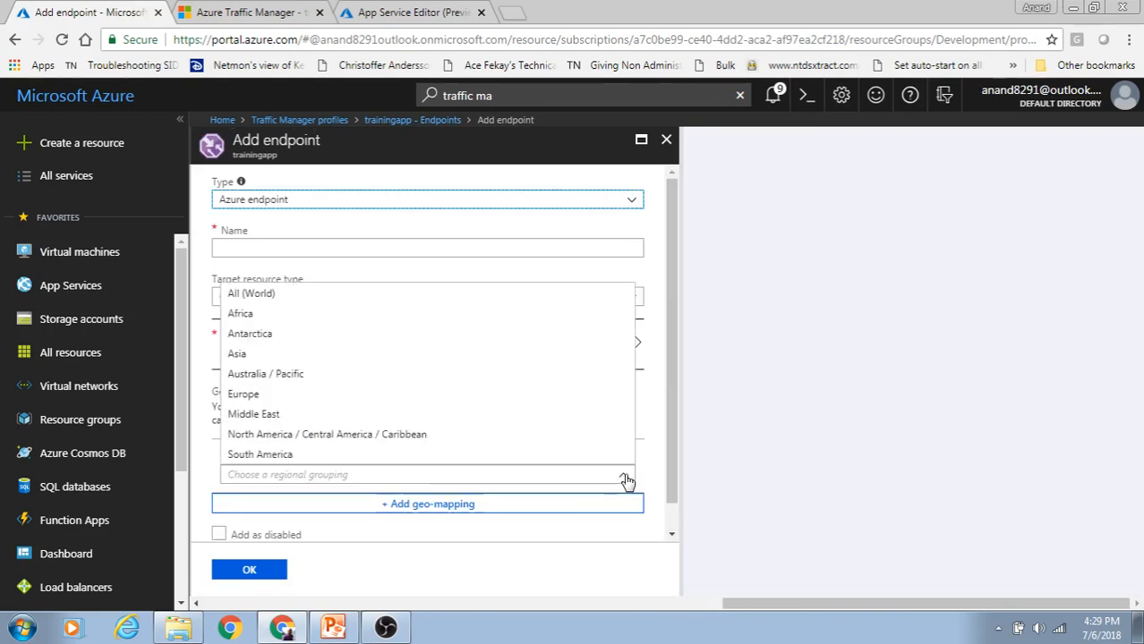
click(573, 436)
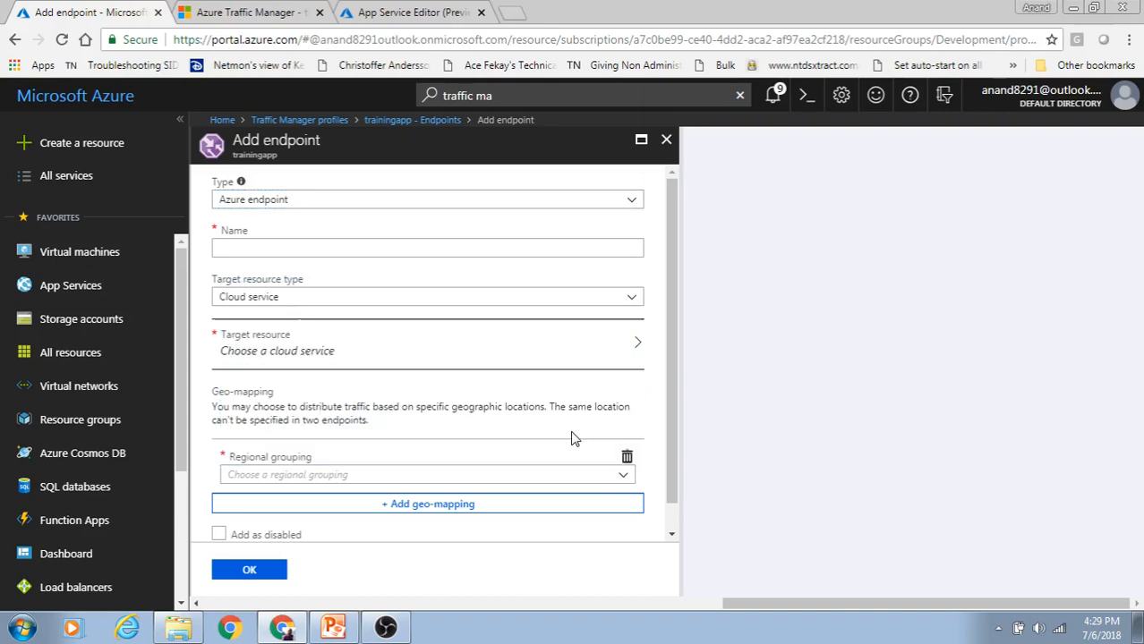
Step: Point the new endpoint to the App Service replication2 and name it endpoint2
click(626, 303)
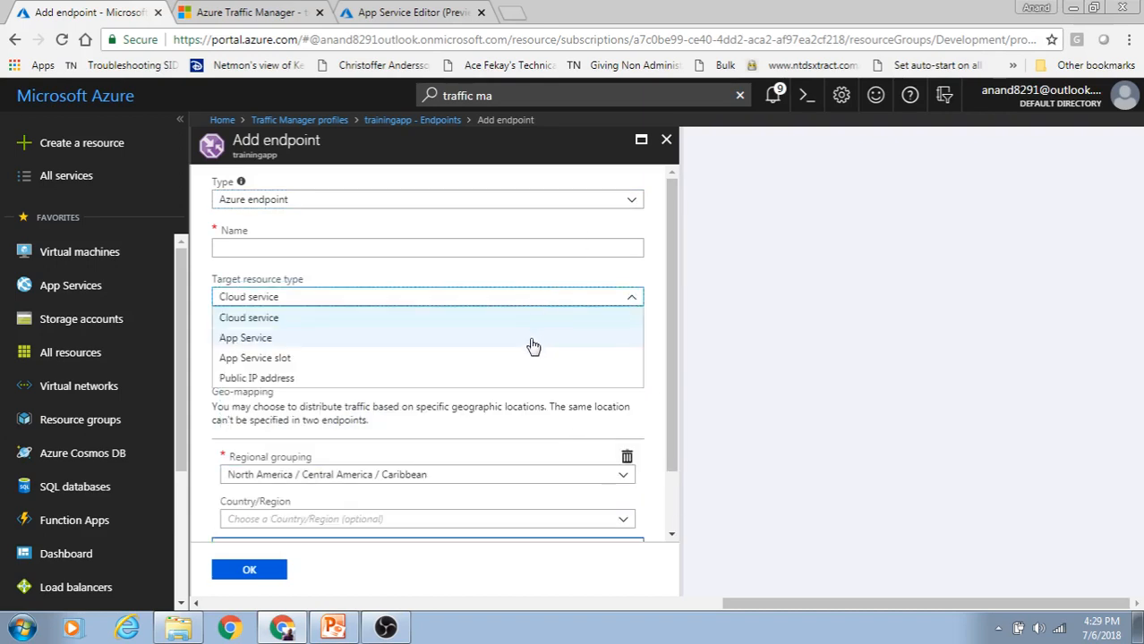
click(532, 338)
click(532, 347)
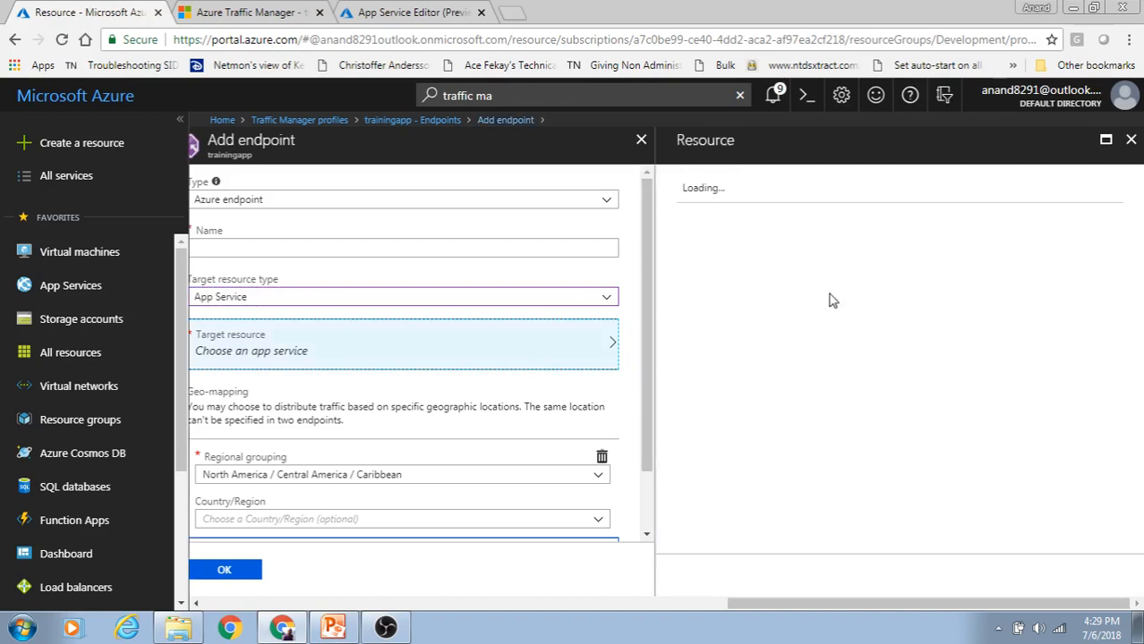
click(804, 239)
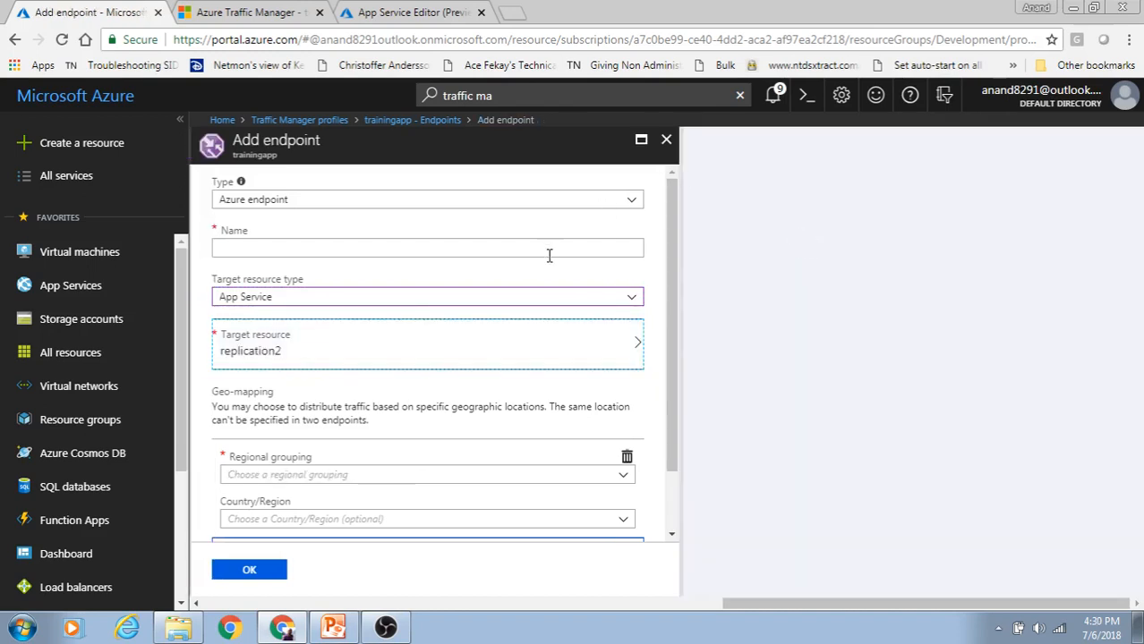
click(548, 255)
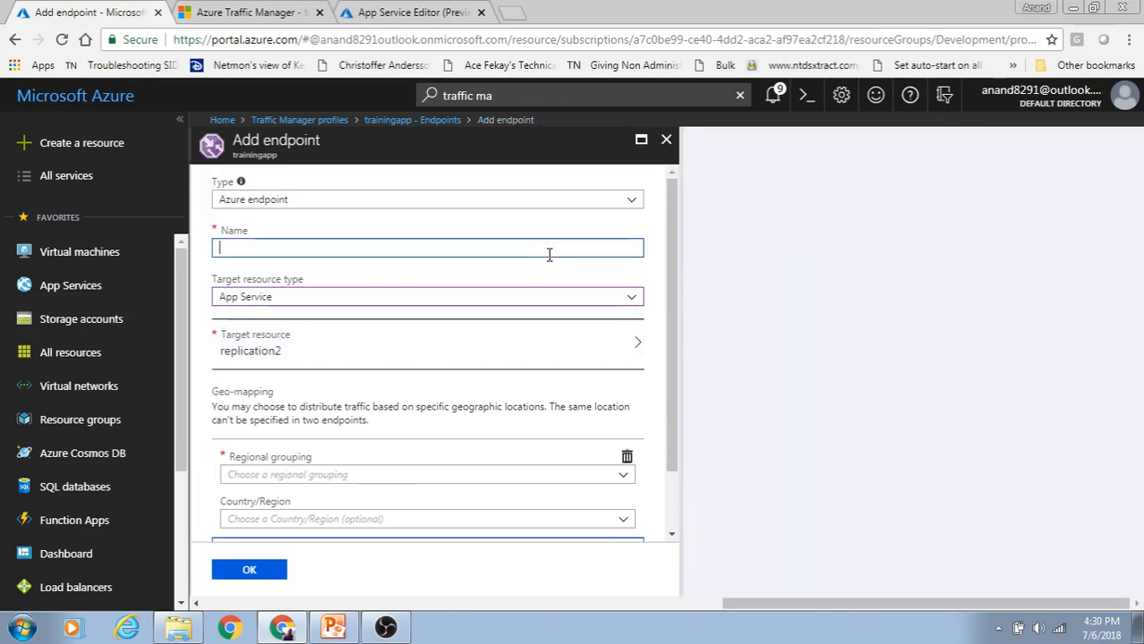
text(en)
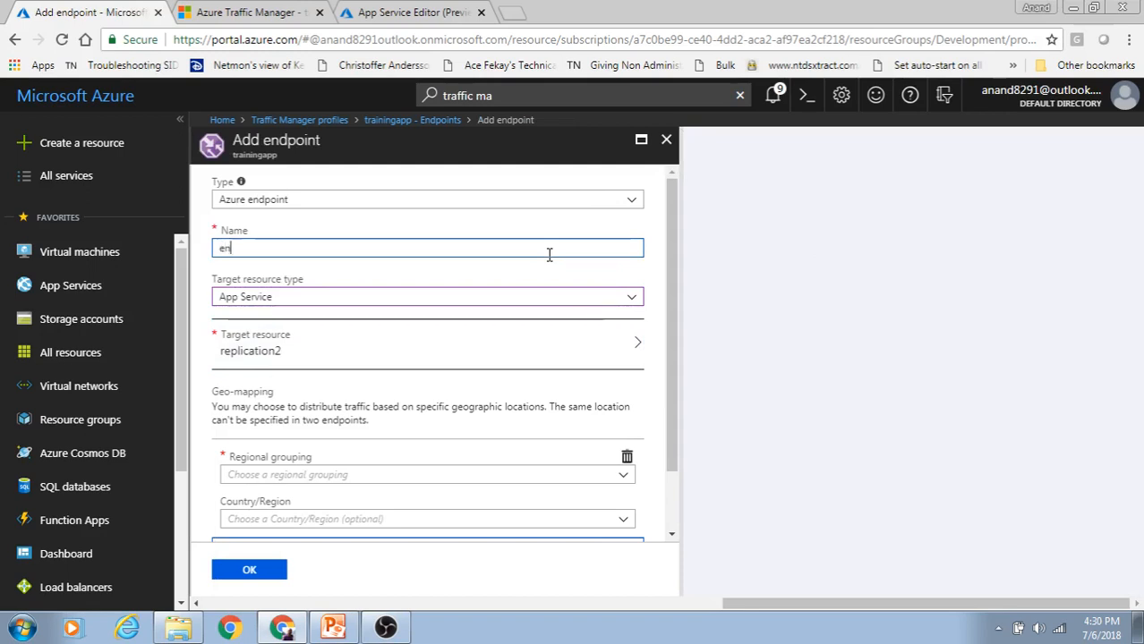
text(dpoint12)
Step: Geo-map endpoint2 to North America / Central America / Caribbean without a specific country and save the endpoint
click(672, 498)
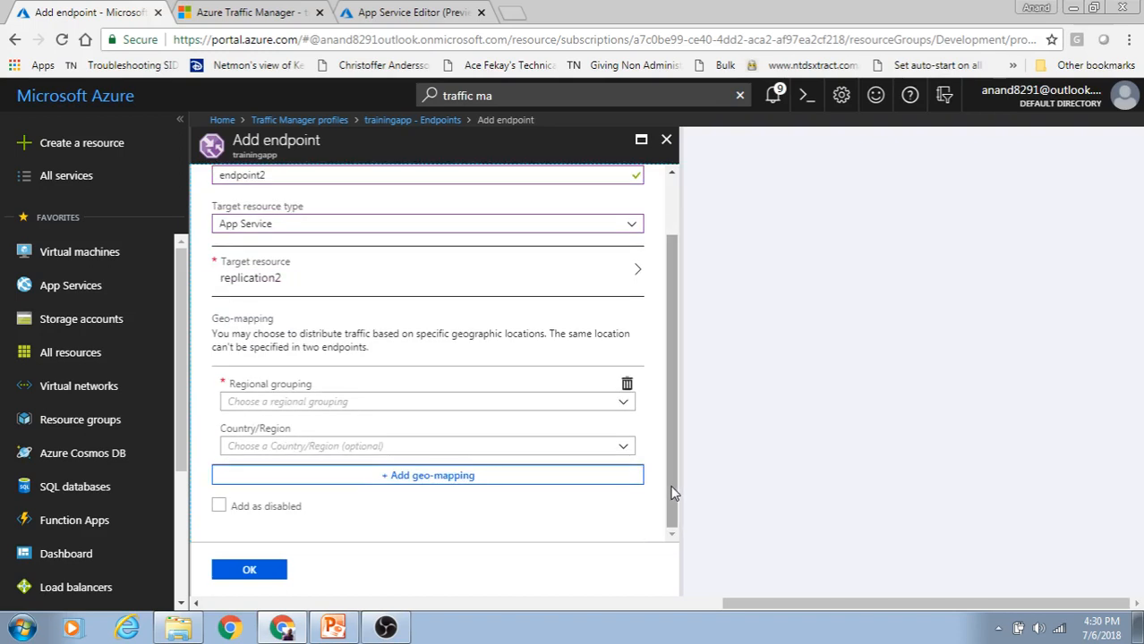
click(624, 408)
click(604, 370)
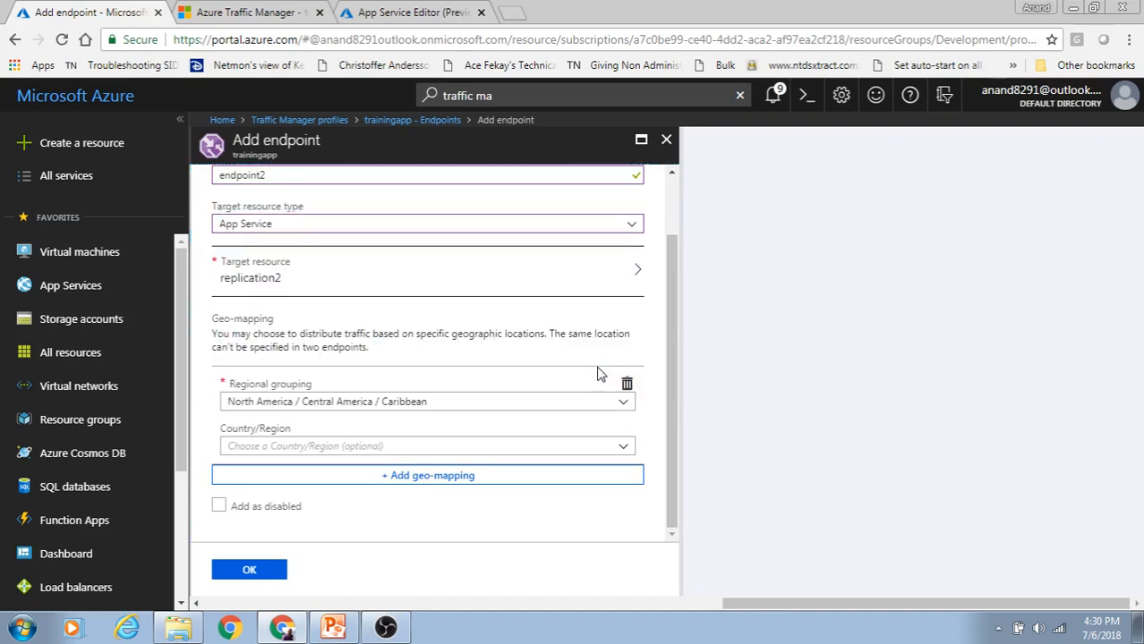
click(249, 574)
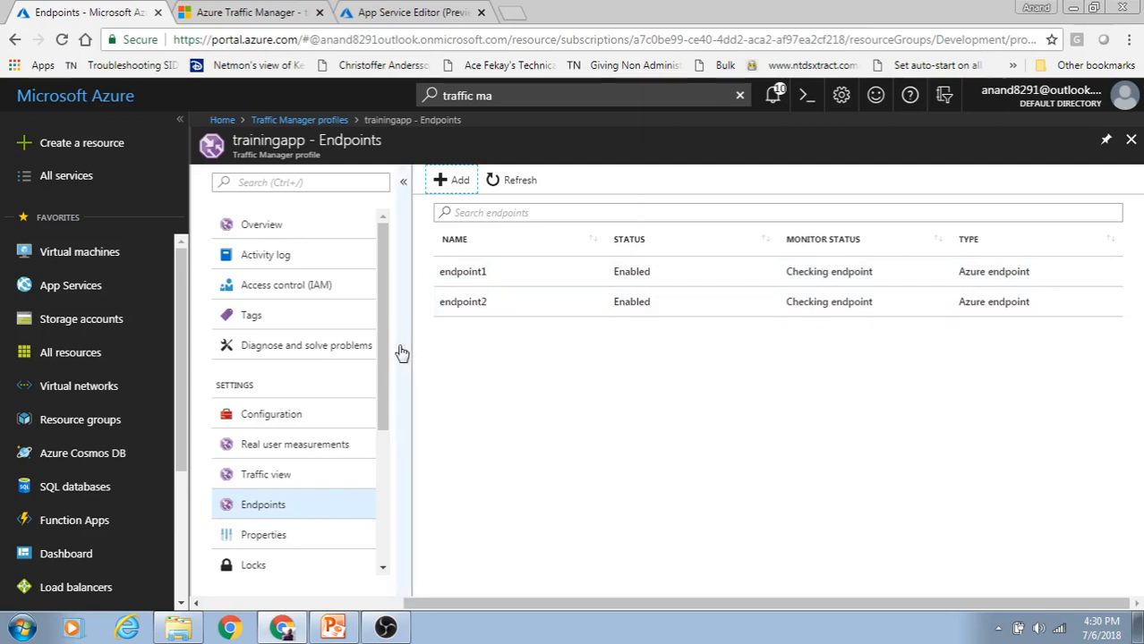
Step: Review the trainingapp profile's properties and locks, and view its automation script page
drag(392, 335, 390, 422)
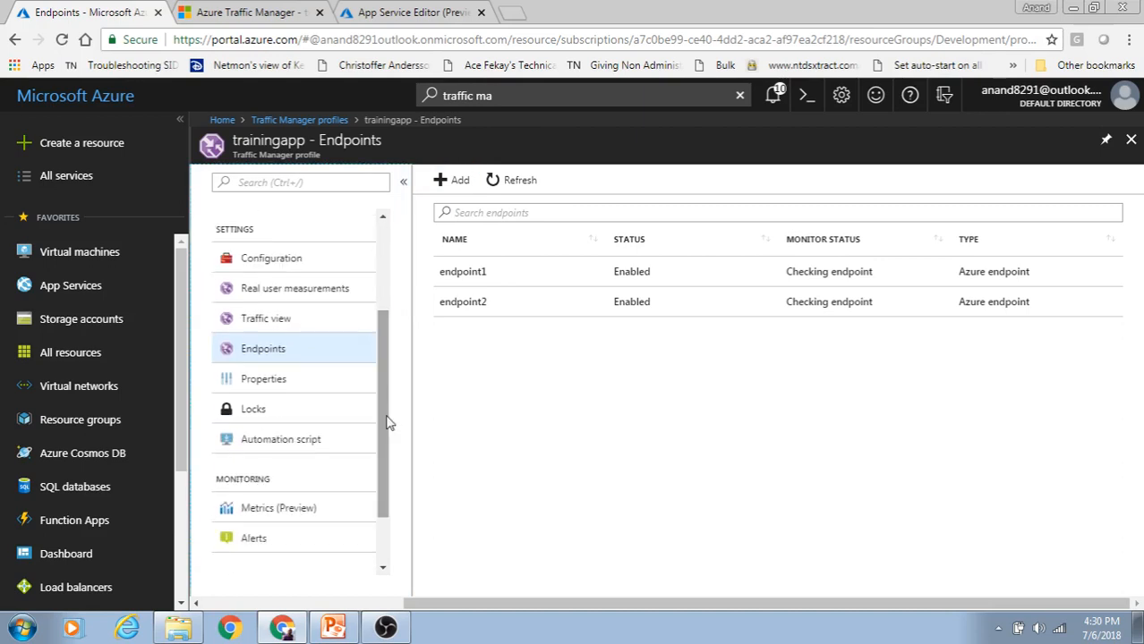
click(330, 387)
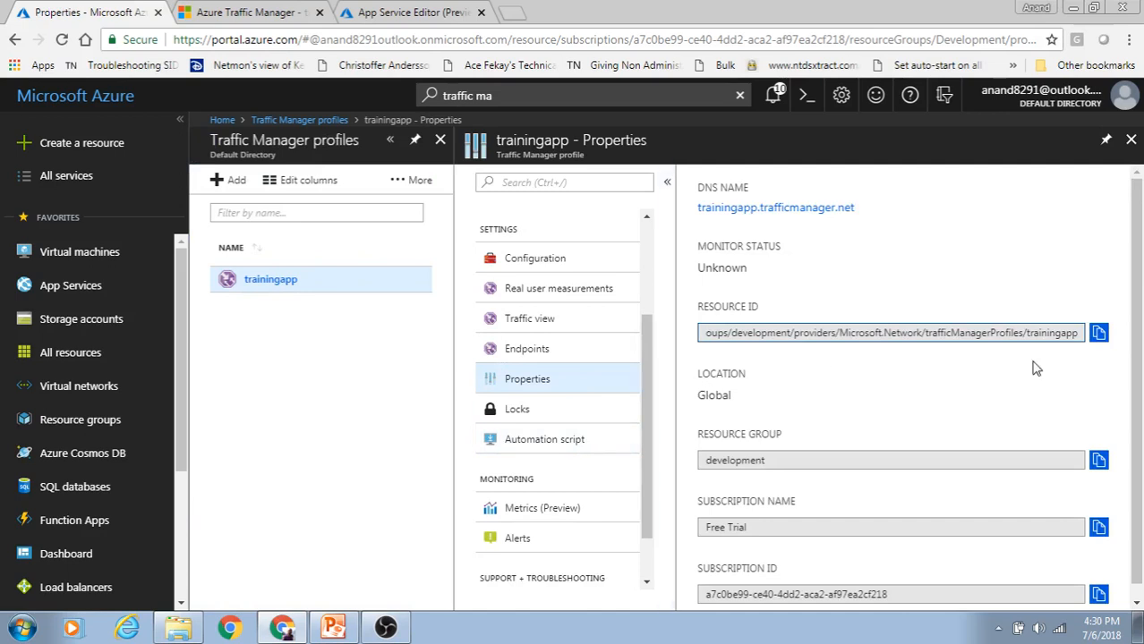
scroll(1141, 332, down, 1)
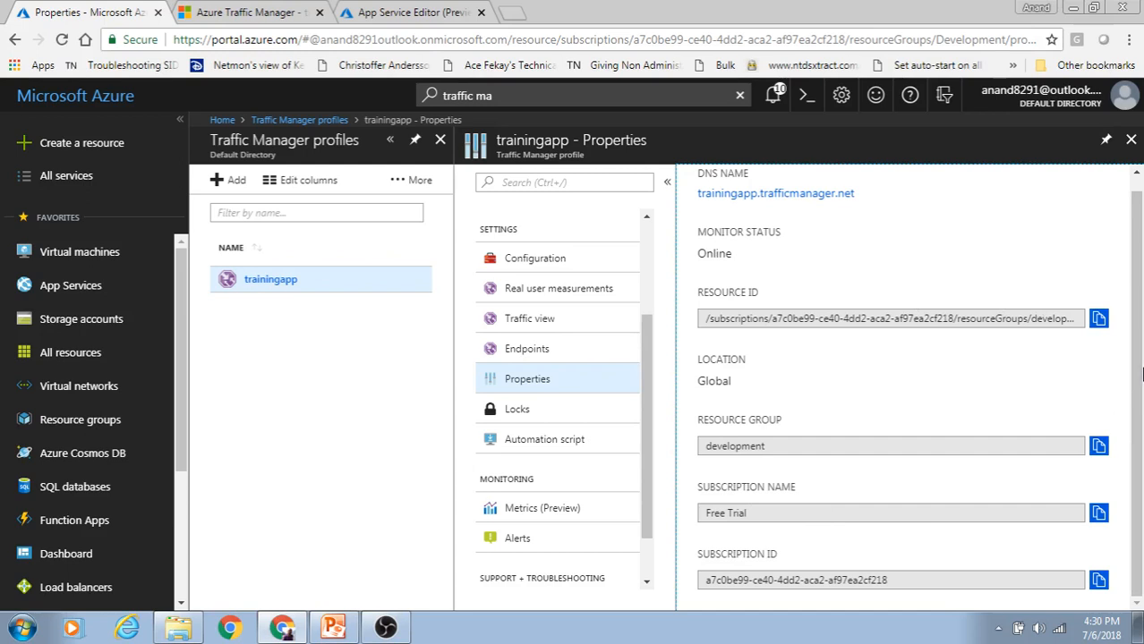
scroll(1130, 385, up, 1)
click(559, 414)
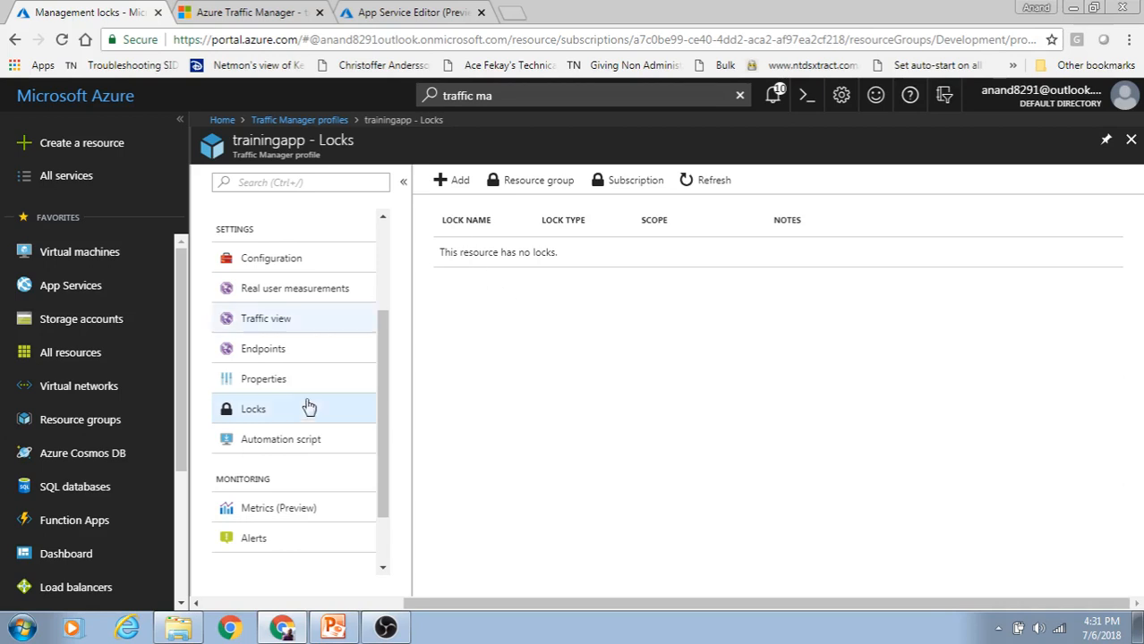
click(299, 437)
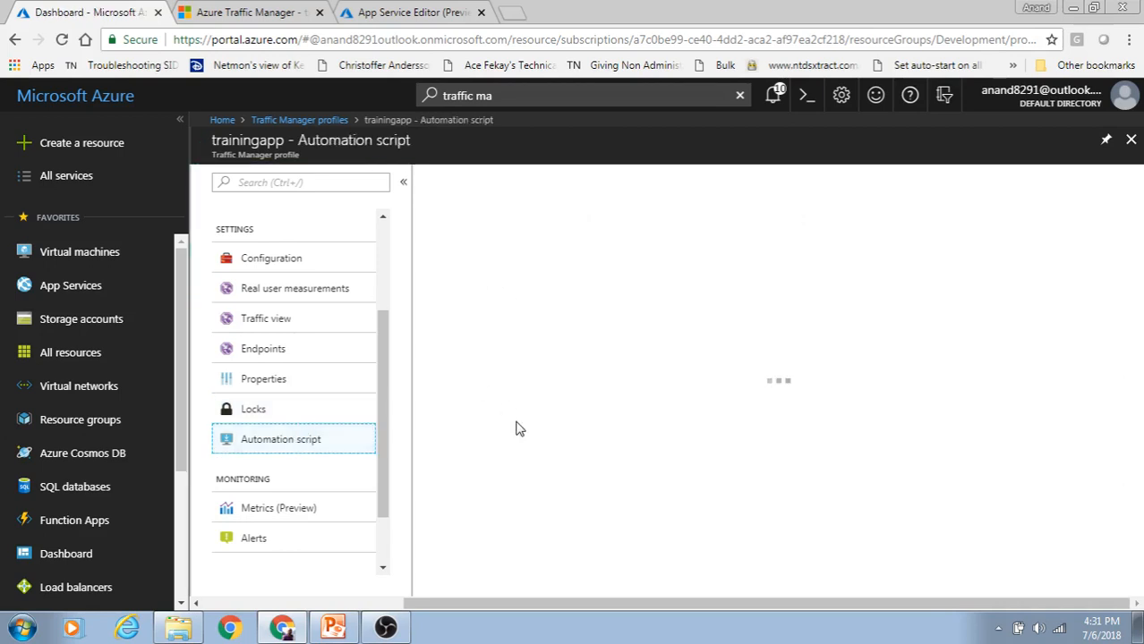